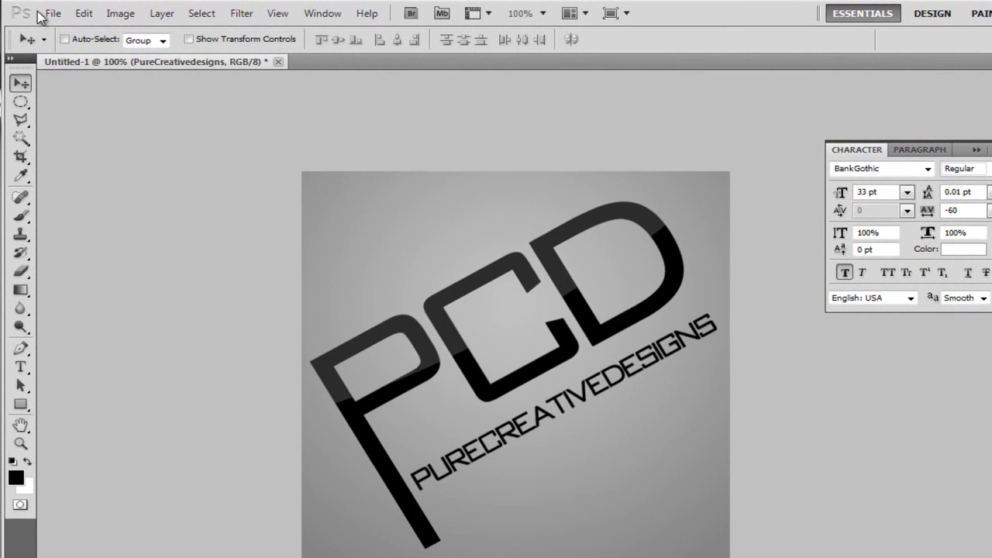
# - Create a new 500×500 px, 72 ppi document with a transparent background
pyautogui.click(43, 17)
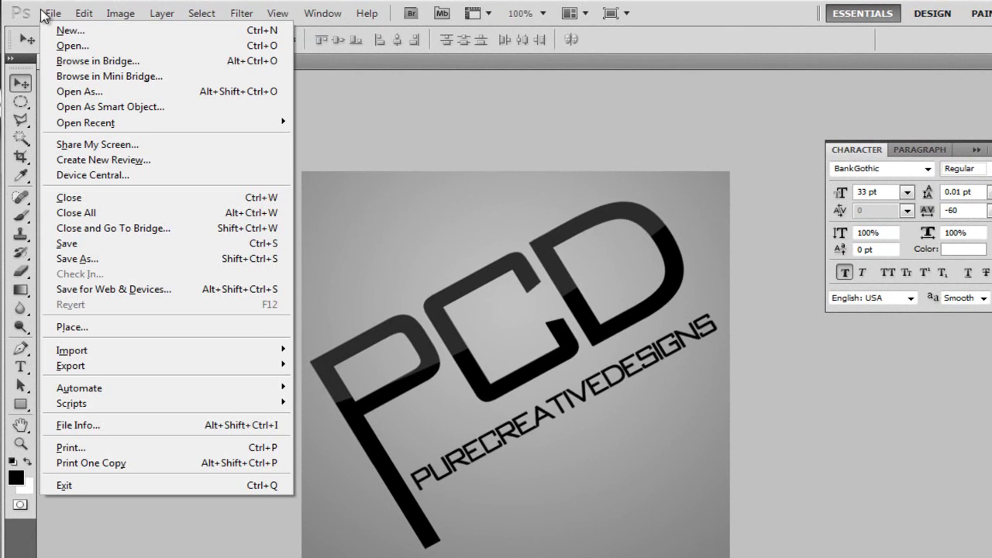
pyautogui.press('Escape')
pyautogui.hotkey('ctrl', 'n')
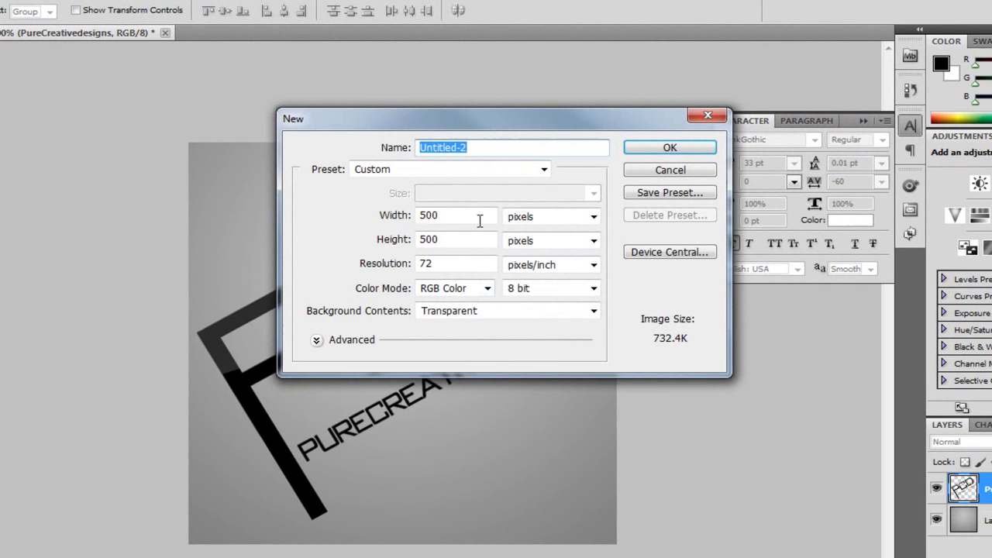
pyautogui.press('Tab')
pyautogui.click(488, 249)
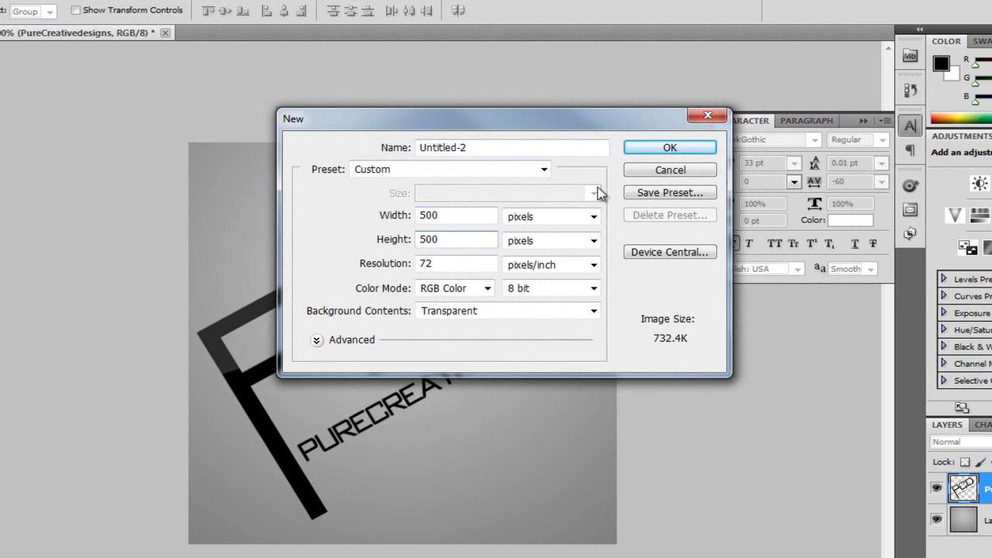
pyautogui.click(669, 147)
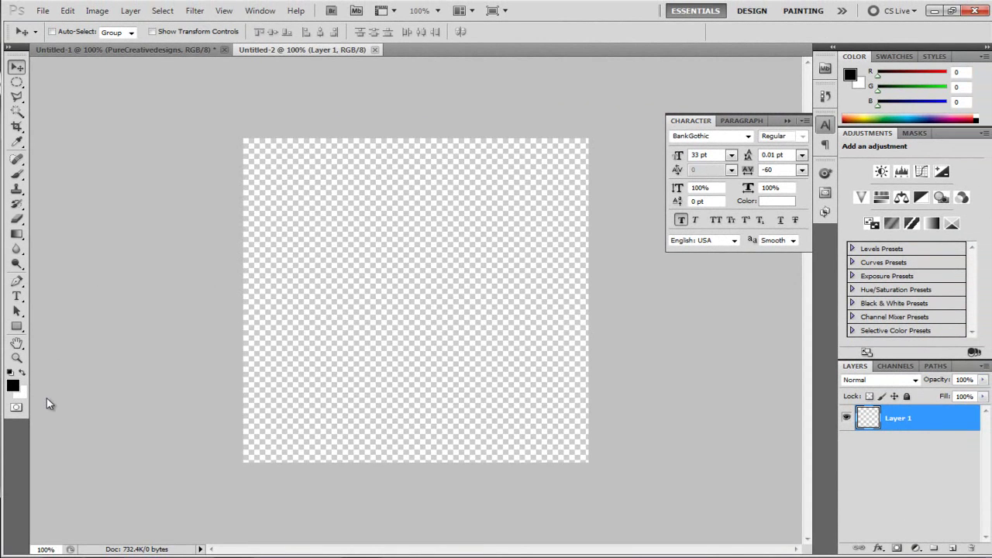
# - Fill Layer 1 with black, then refill it solid white after swapping colours
pyautogui.hotkey('ctrl', 'BackSpace')
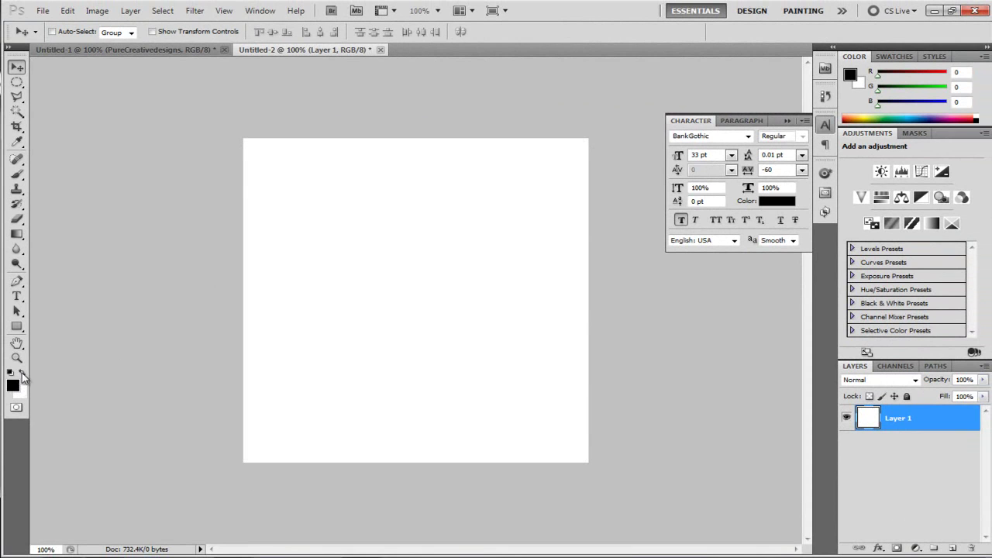
pyautogui.click(21, 373)
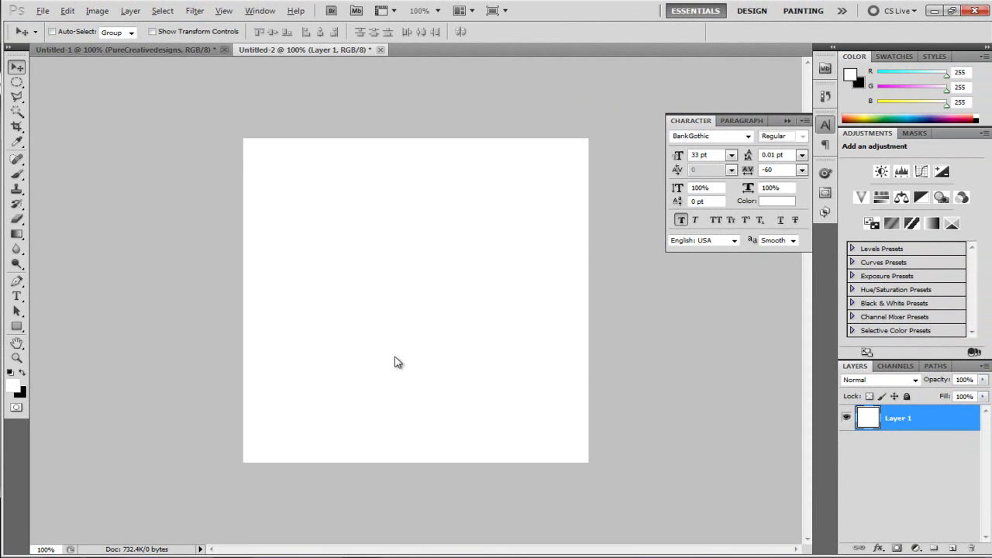
pyautogui.hotkey('ctrl', 'BackSpace')
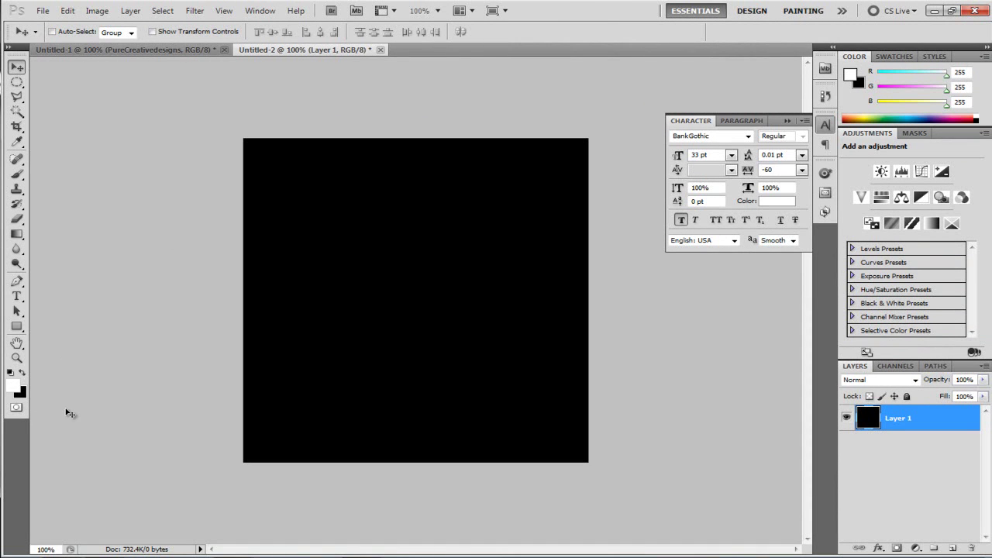
pyautogui.hotkey('alt', 'BackSpace')
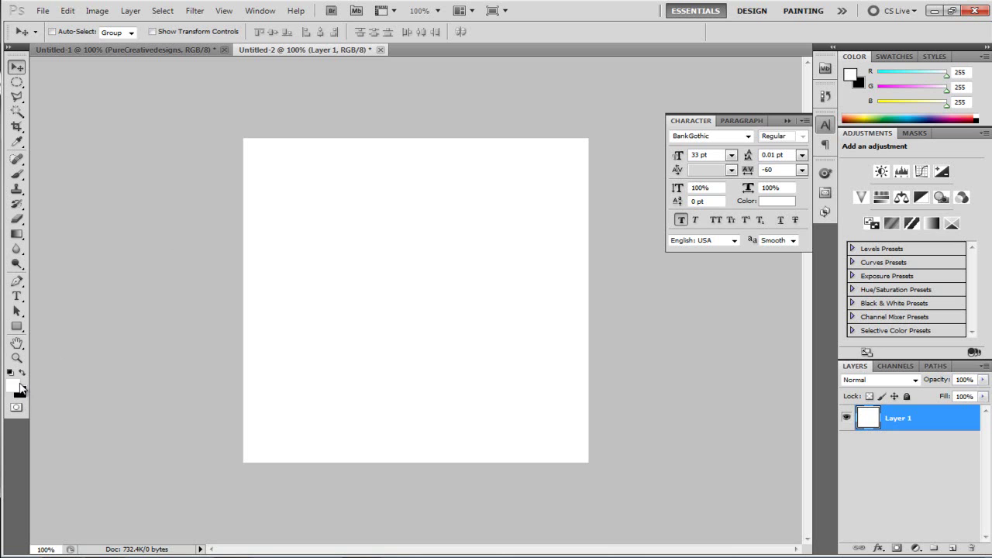
# - Cycle through the Rectangle, Gradient and Paint Bucket tools before picking the Move tool
pyautogui.press('u')
pyautogui.click(17, 237)
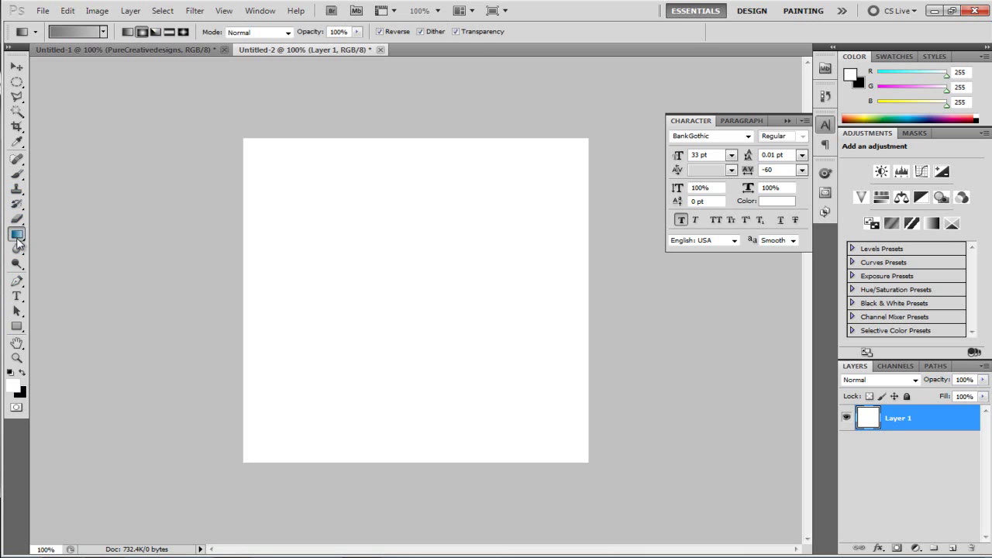
pyautogui.rightClick(17, 237)
pyautogui.click(77, 248)
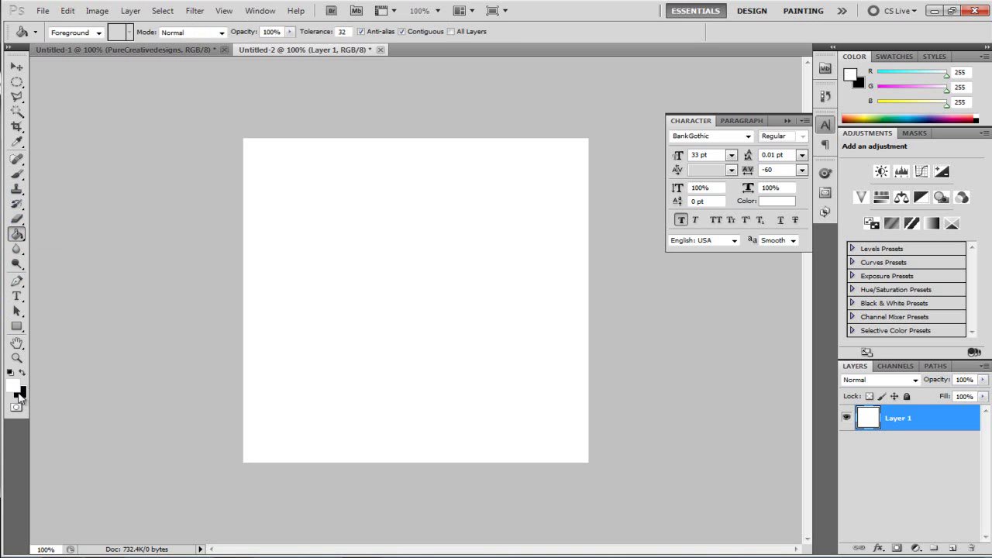
pyautogui.rightClick(16, 239)
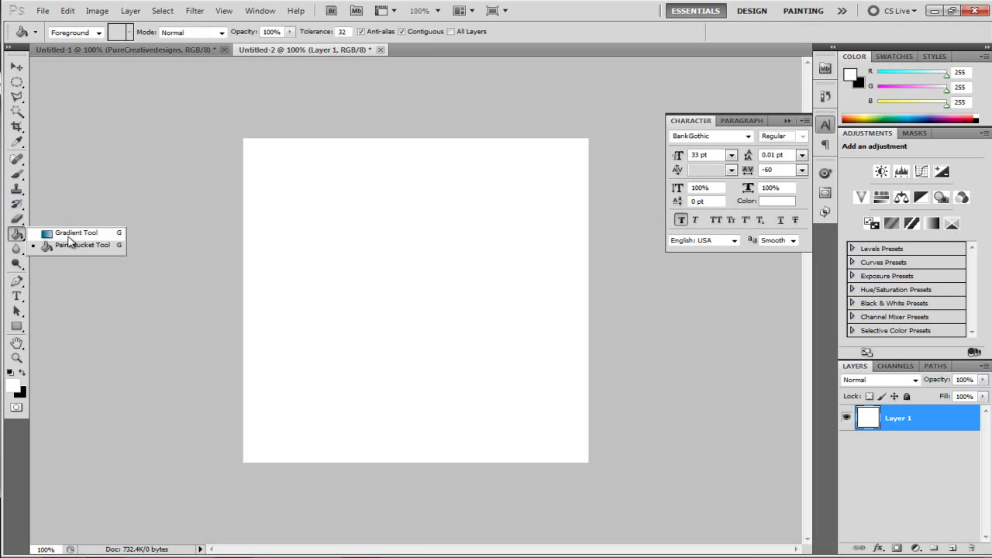
pyautogui.click(76, 234)
pyautogui.click(16, 67)
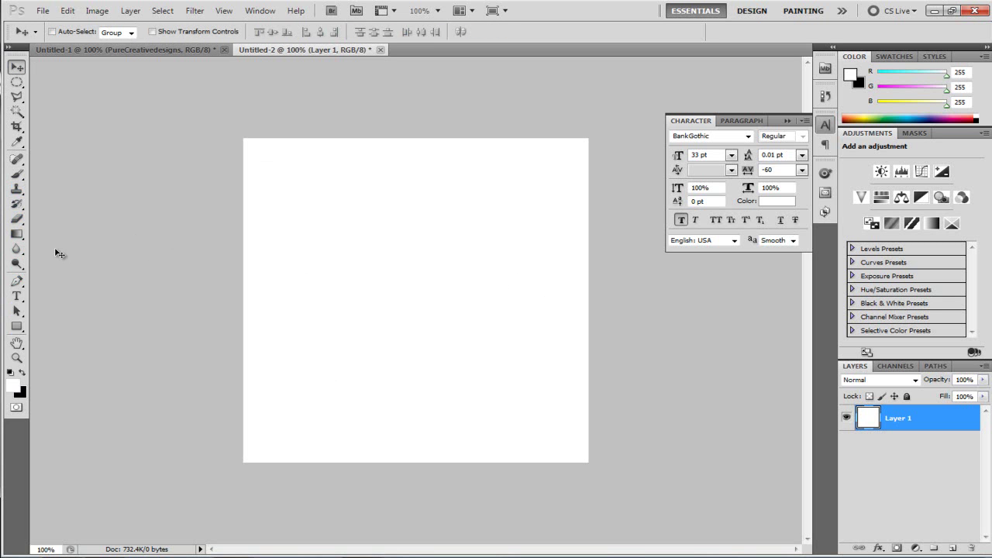
# - Select the Gradient tool and load the Black, White preset in the Gradient Editor
pyautogui.click(17, 233)
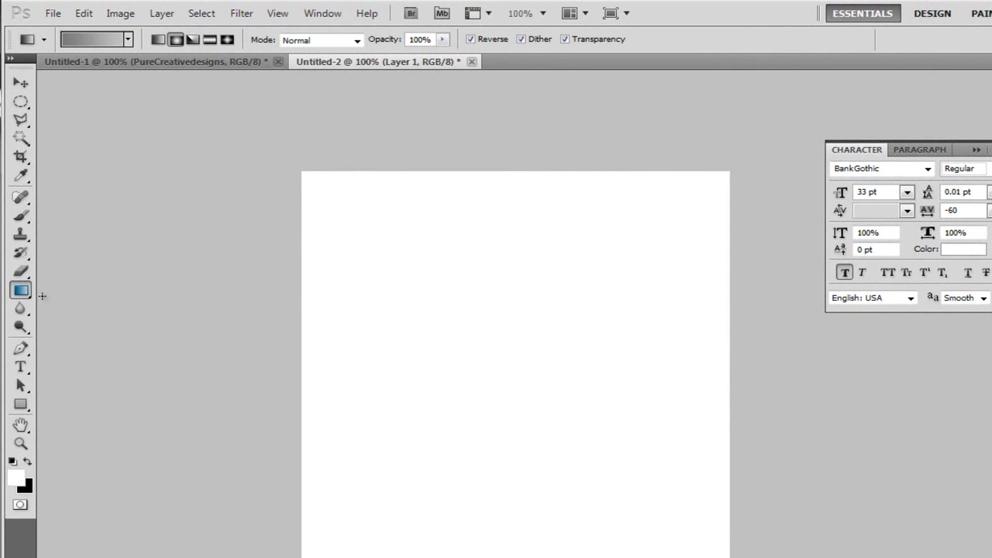
pyautogui.rightClick(21, 290)
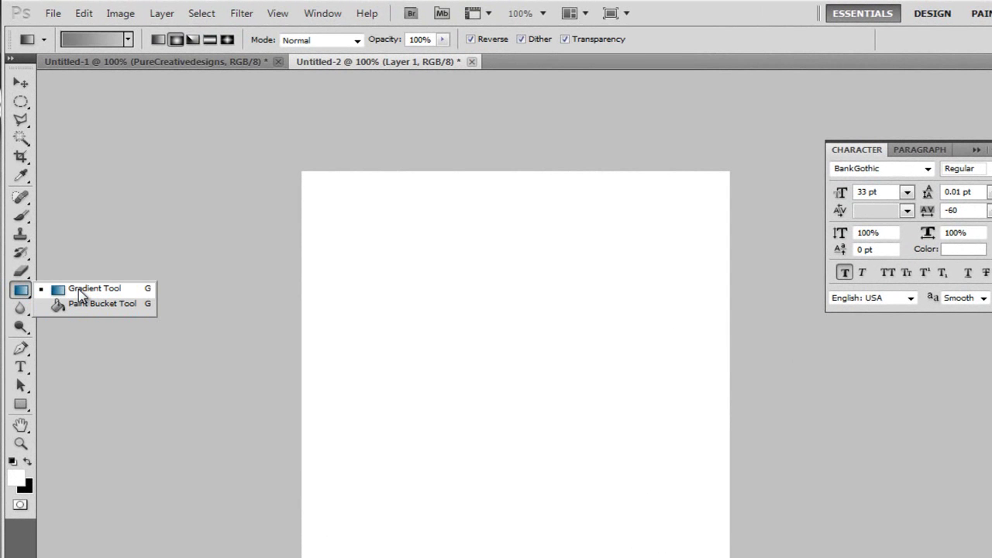
pyautogui.click(79, 289)
pyautogui.rightClick(21, 289)
pyautogui.click(79, 289)
pyautogui.click(93, 39)
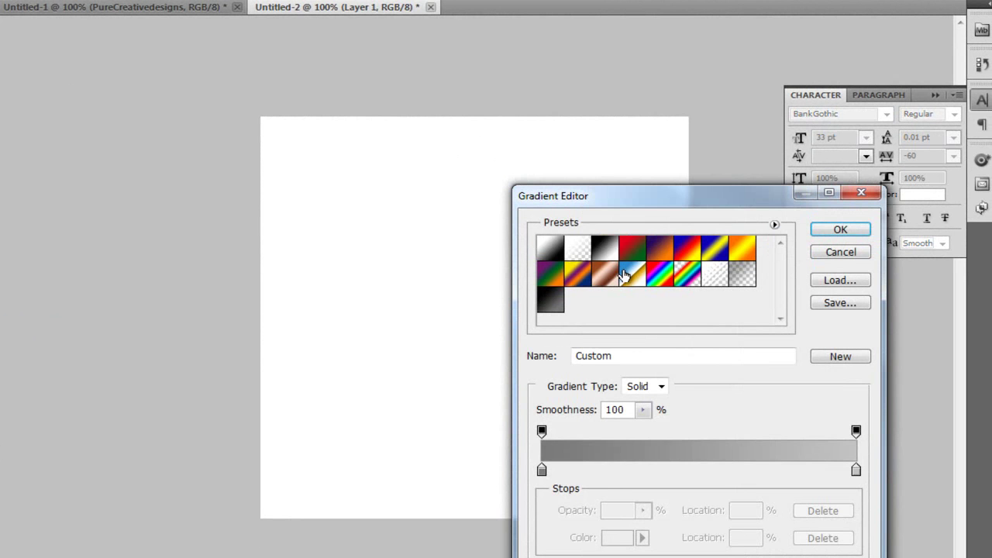
pyautogui.click(609, 248)
pyautogui.moveTo(630, 202); pyautogui.dragTo(556, 172)
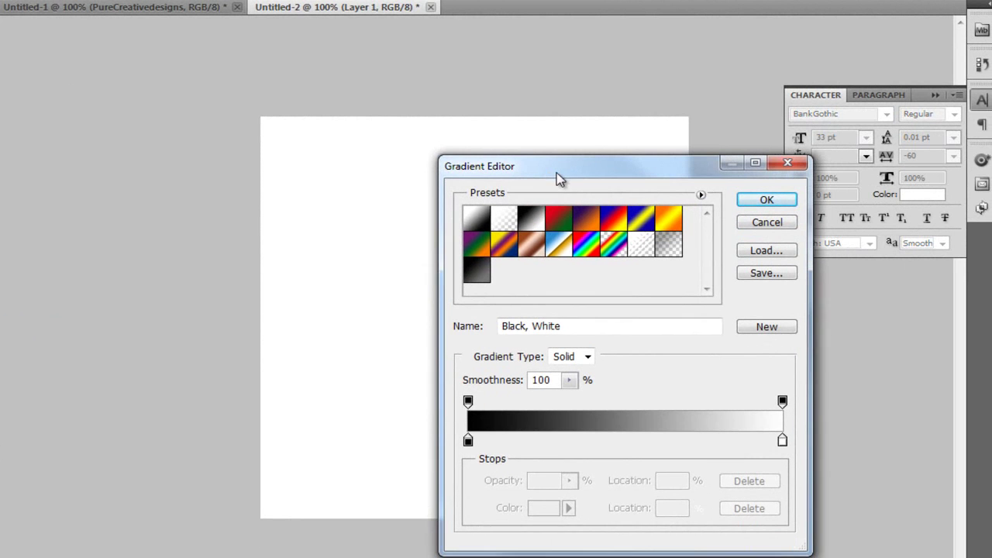
# - Set the gradient stops to grey #7a7a7a and light grey #d5d5d5, then confirm
pyautogui.doubleClick(467, 440)
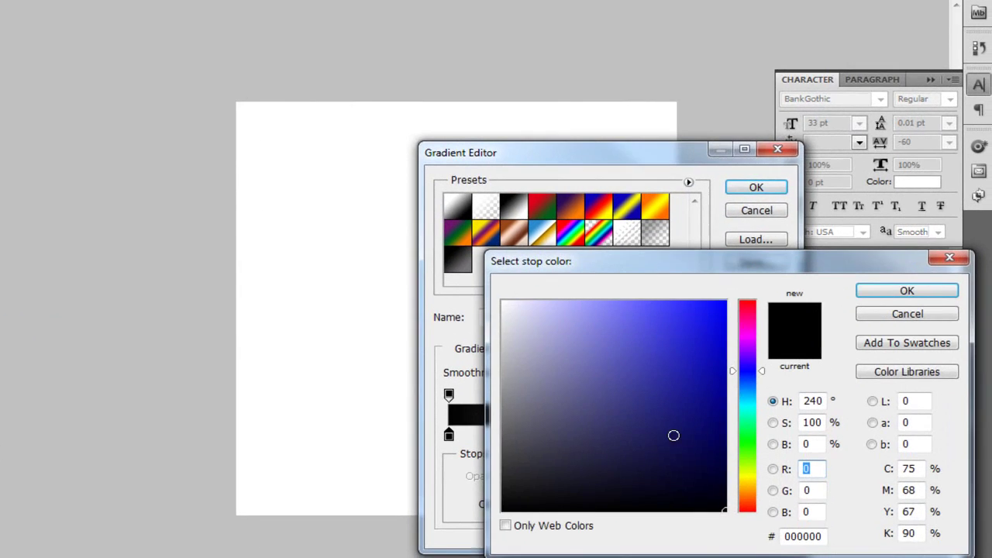
pyautogui.moveTo(674, 435)
pyautogui.mouseDown()
pyautogui.moveTo(485, 408)
pyautogui.moveTo(480, 415)
pyautogui.mouseUp()
pyautogui.moveTo(337, 366); pyautogui.dragTo(365, 360)
pyautogui.moveTo(759, 514); pyautogui.dragTo(648, 516)
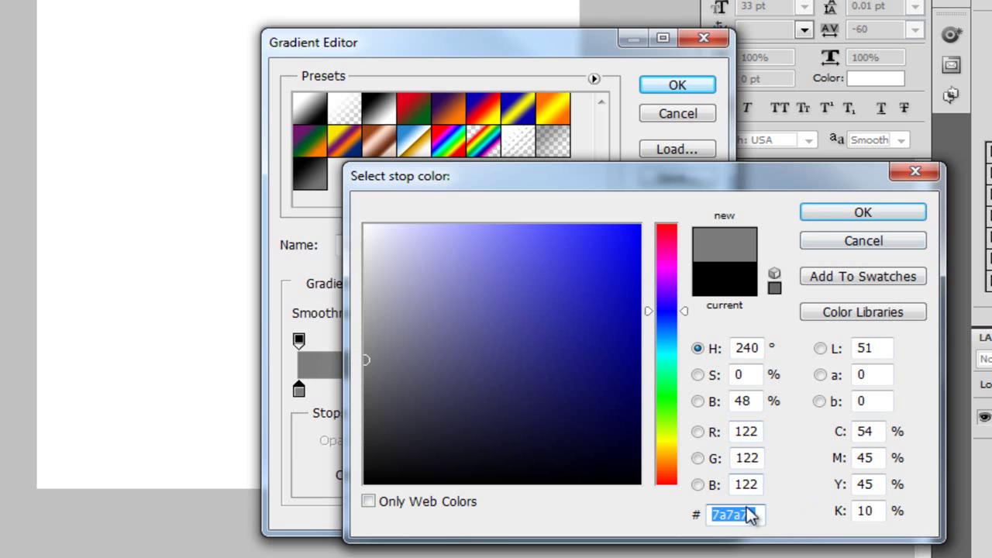
pyautogui.click(862, 212)
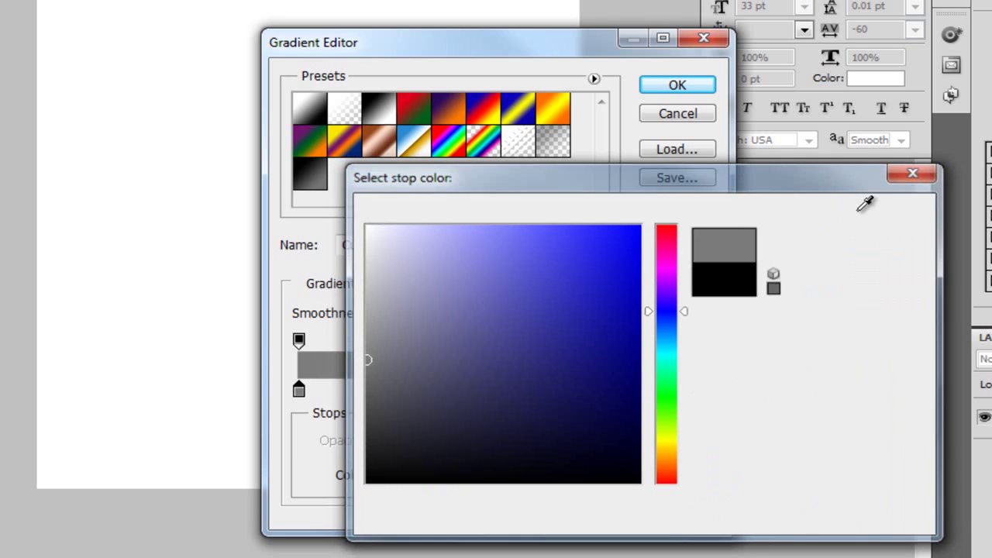
pyautogui.doubleClick(697, 389)
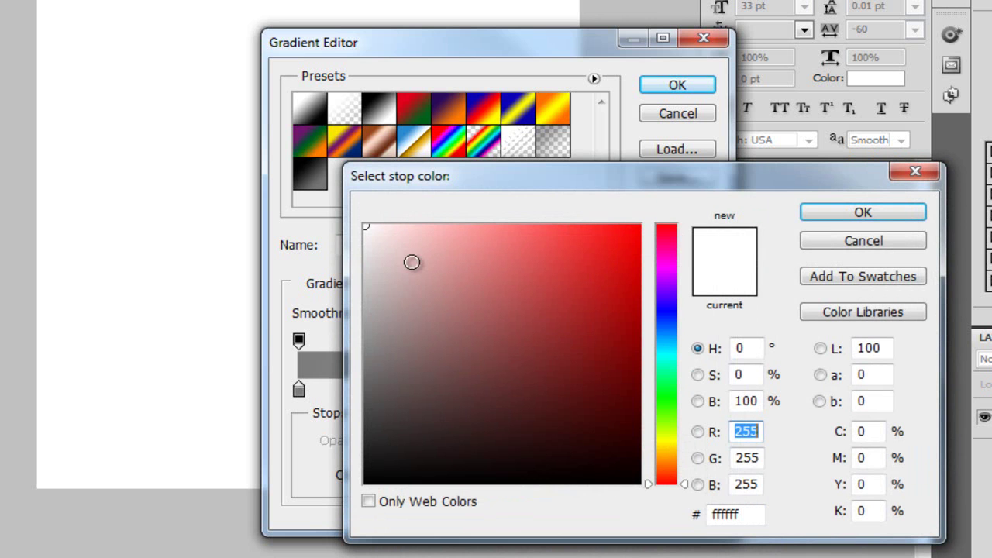
pyautogui.moveTo(384, 279); pyautogui.dragTo(354, 266)
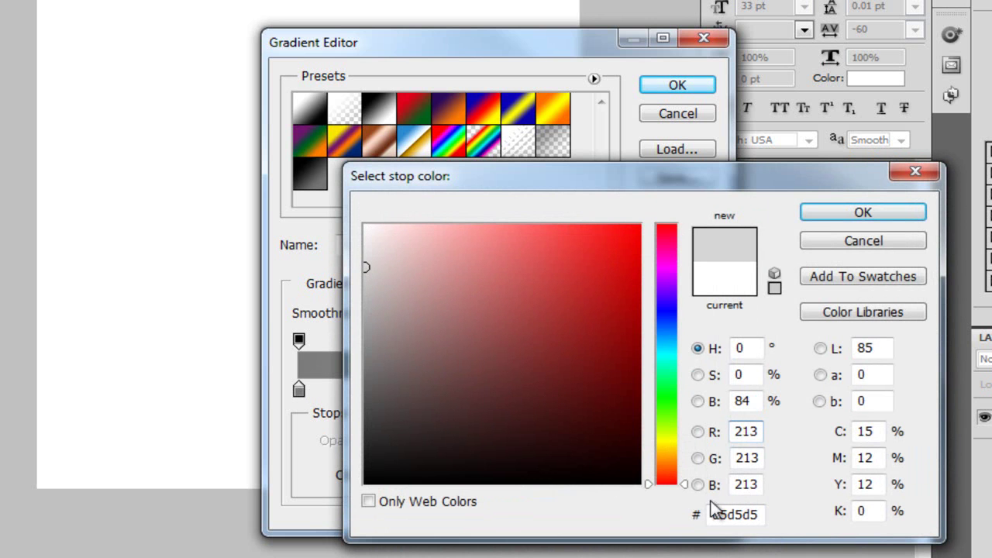
pyautogui.click(862, 213)
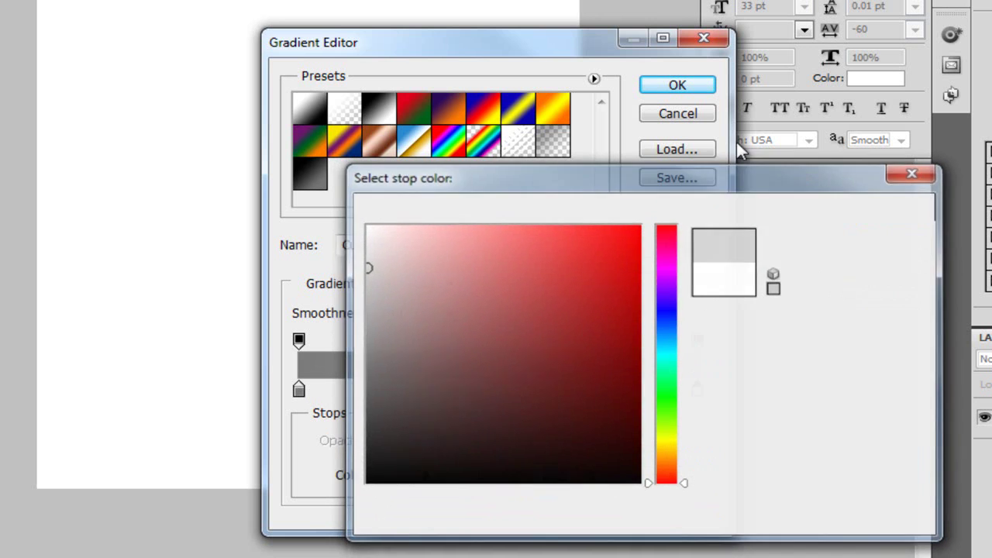
pyautogui.click(675, 87)
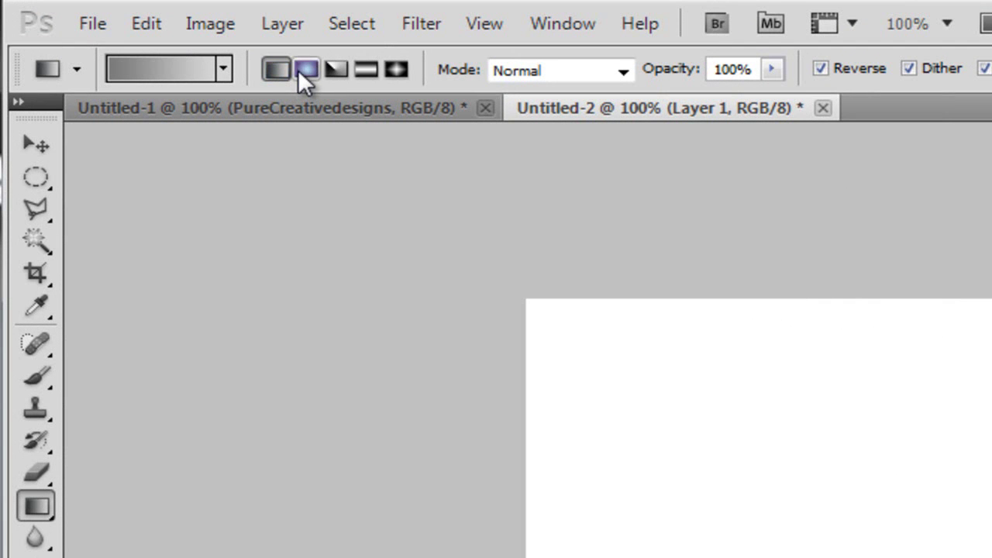
# - Fill the canvas with a vertical radial grey gradient, lightest near the upper centre
pyautogui.click(305, 69)
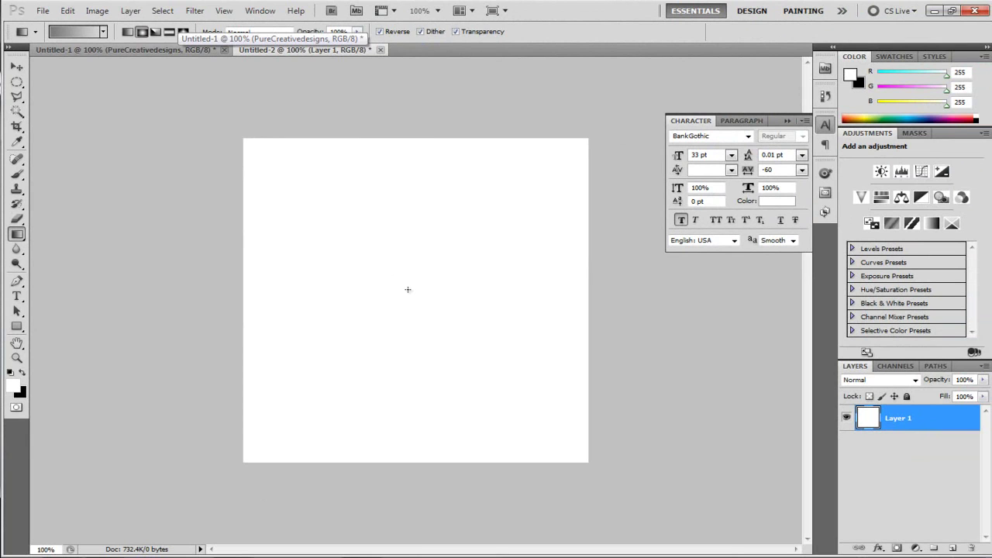
pyautogui.press('shift')
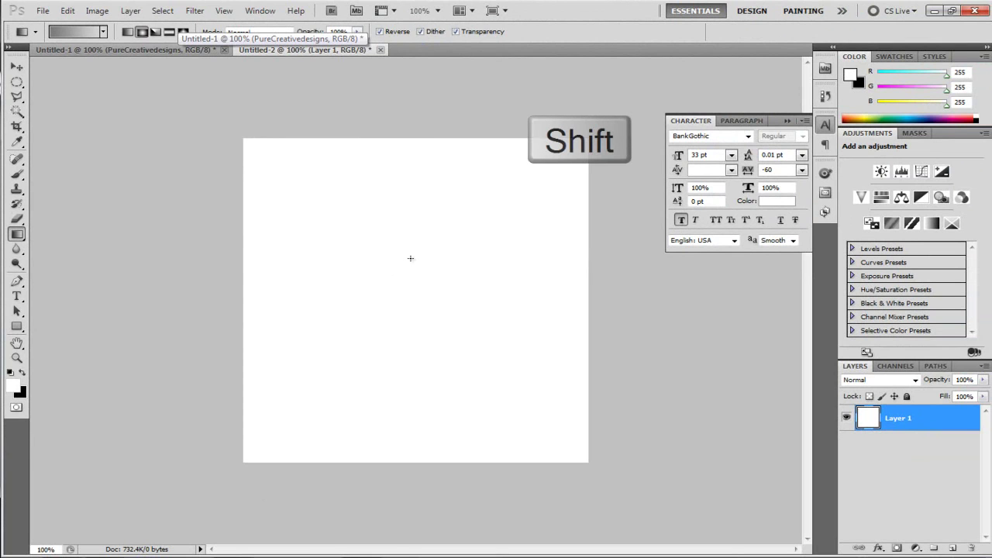
pyautogui.moveTo(411, 258); pyautogui.dragTo(410, 500)
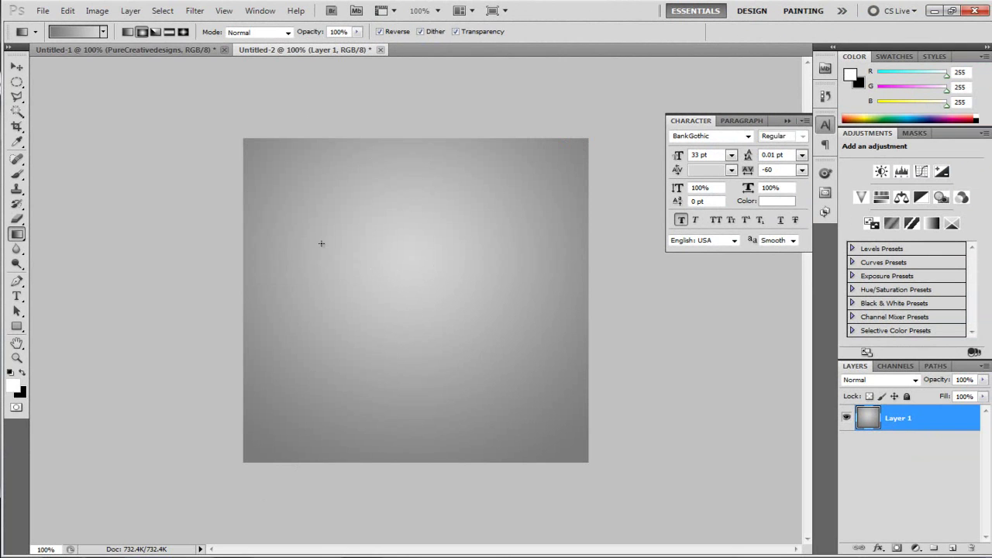
pyautogui.press('v')
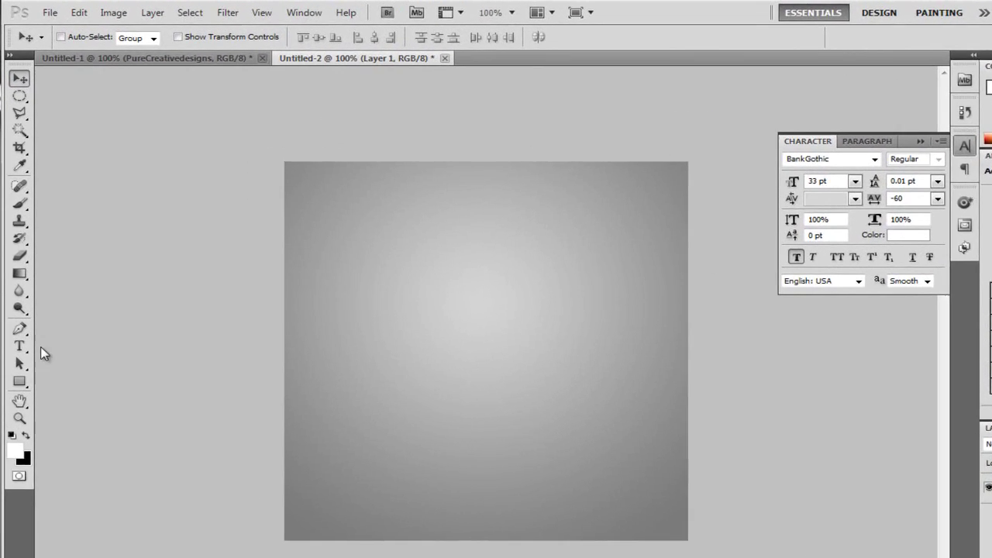
# - Type 'PCD' in black on a new text layer on the canvas
pyautogui.click(16, 296)
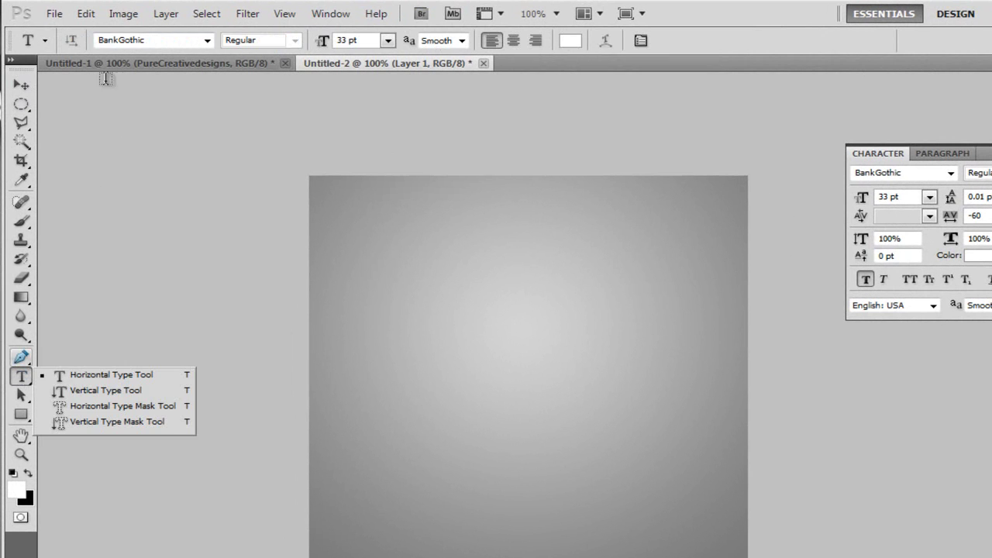
pyautogui.click(144, 40)
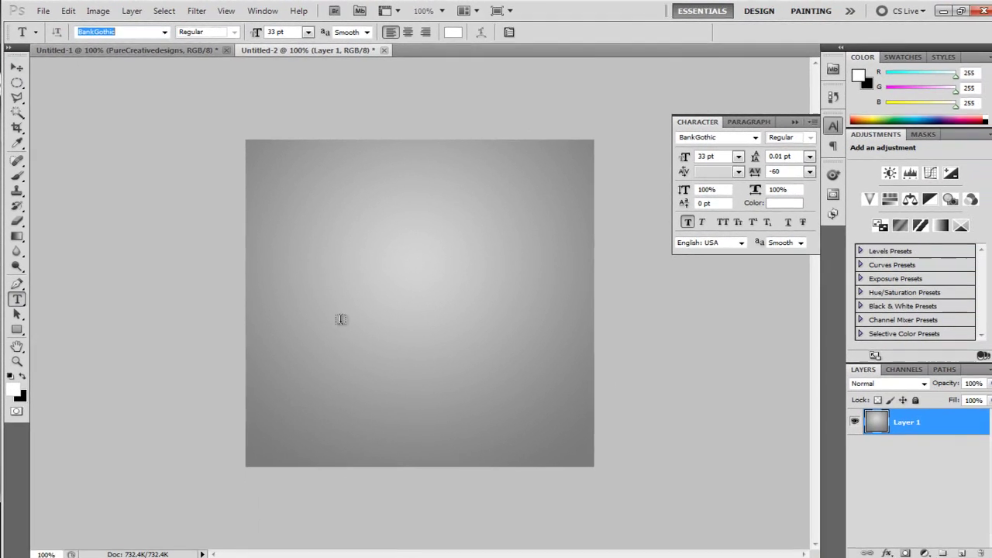
pyautogui.click(426, 393)
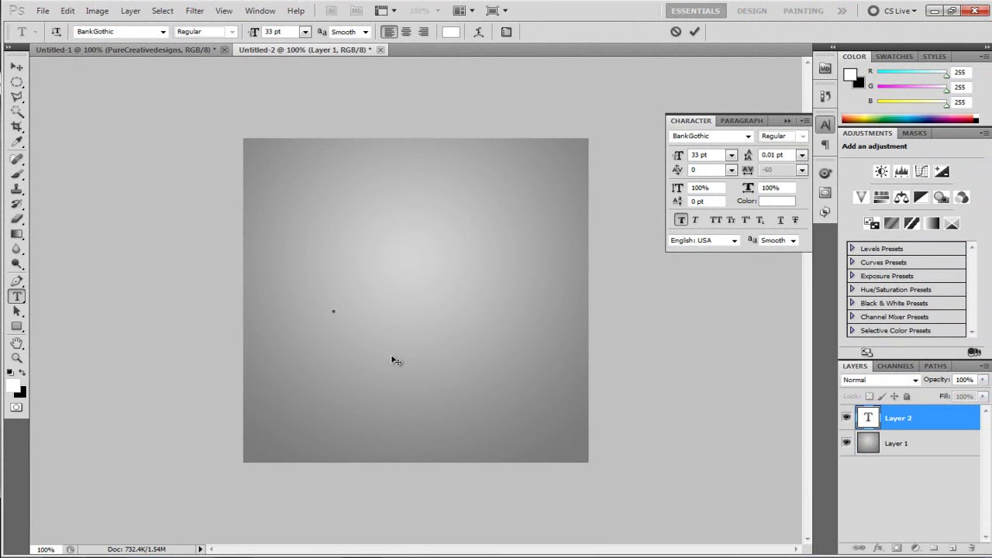
pyautogui.click(450, 32)
pyautogui.moveTo(517, 369); pyautogui.dragTo(413, 519)
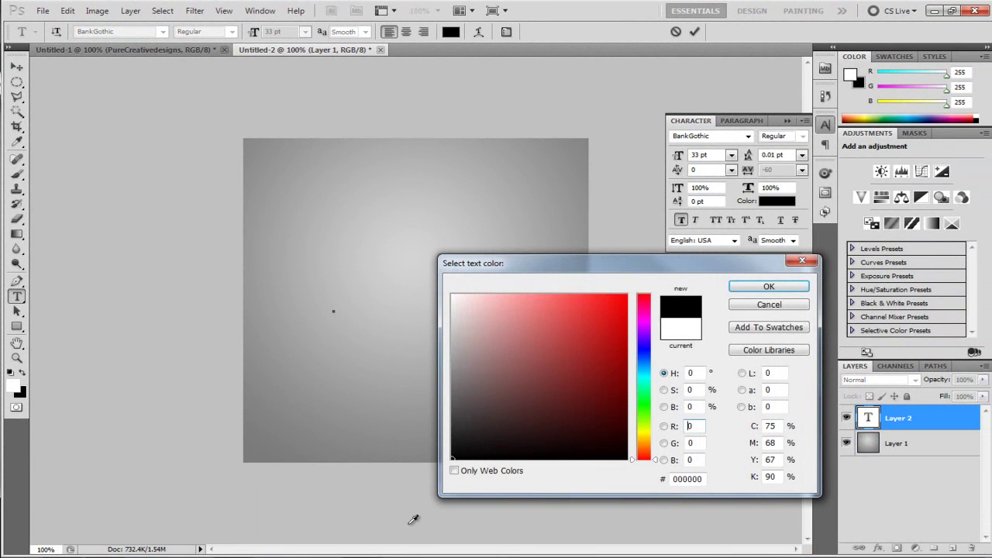
pyautogui.click(768, 287)
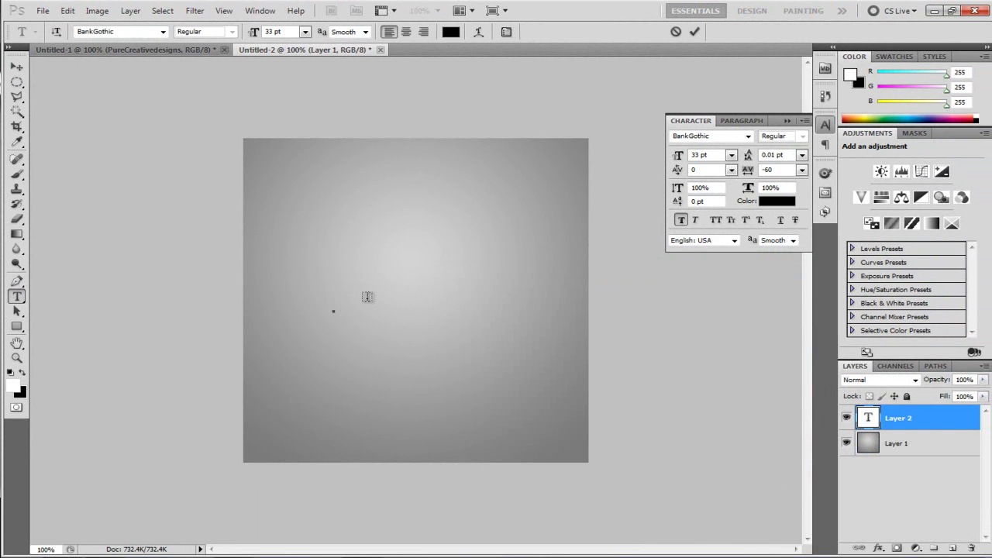
pyautogui.write('PCD')
# - Enlarge PCD to about 219 pt, shift it left to fit, then view Untitled-1
pyautogui.moveTo(333, 303); pyautogui.dragTo(424, 309)
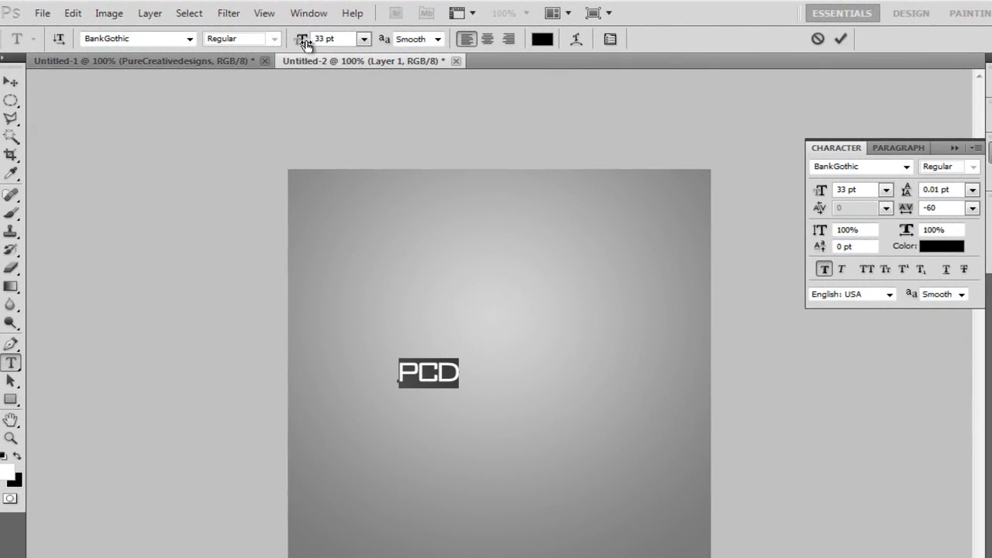
pyautogui.moveTo(254, 31); pyautogui.dragTo(303, 22)
pyautogui.moveTo(361, 27); pyautogui.dragTo(461, 37)
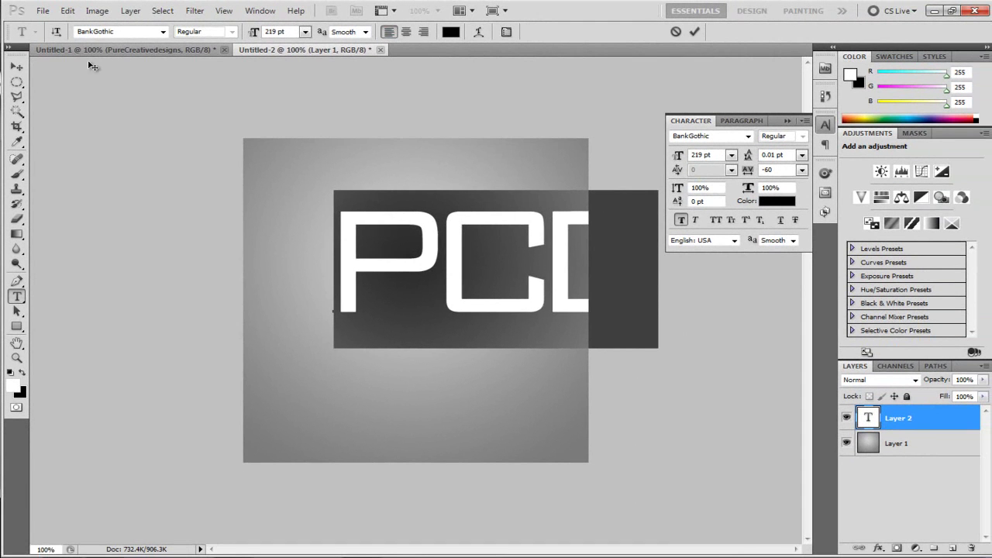
pyautogui.click(17, 67)
pyautogui.moveTo(467, 274); pyautogui.dragTo(380, 281)
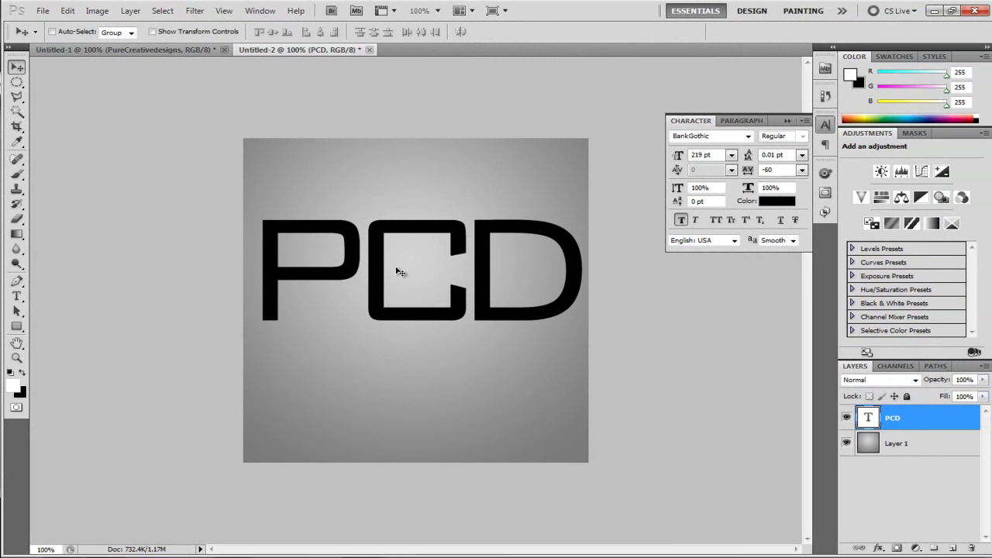
pyautogui.hotkey('ctrl', 'Tab')
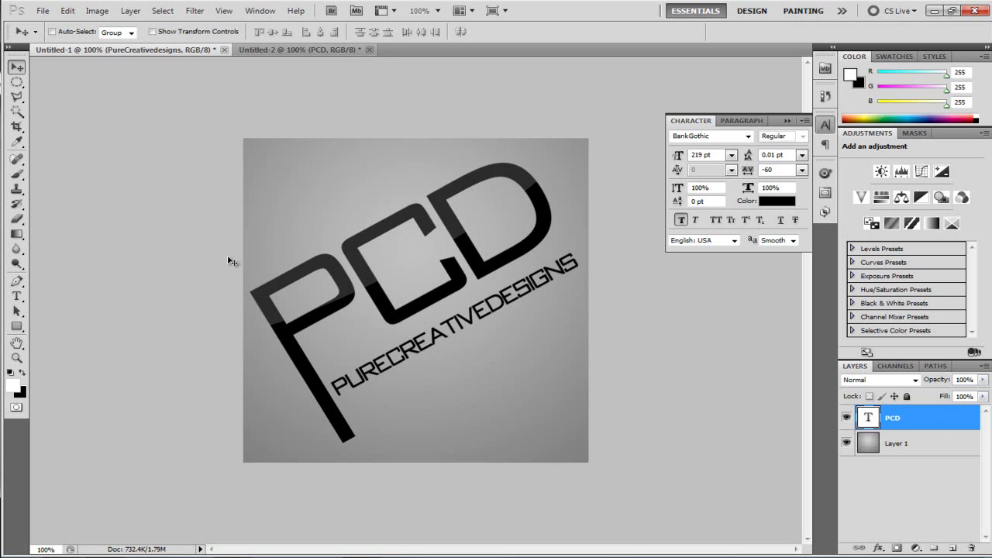
# - Return to Untitled-2, zoom in, and add a new empty Layer 2 above PCD
pyautogui.hotkey('ctrl', 'Tab')
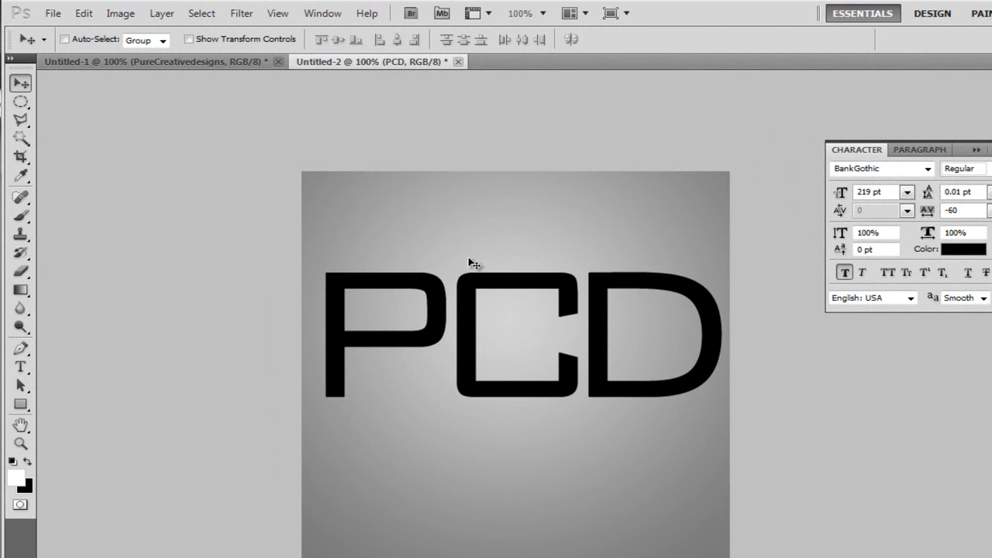
pyautogui.scroll(5, 470, 261)
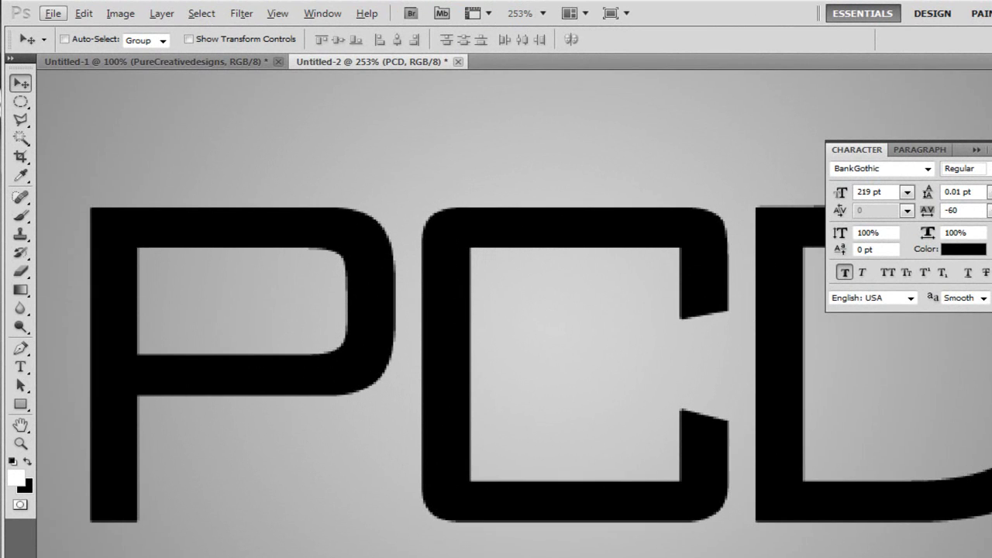
pyautogui.hscroll(-5, 496, 476)
pyautogui.scroll(-3, 502, 428)
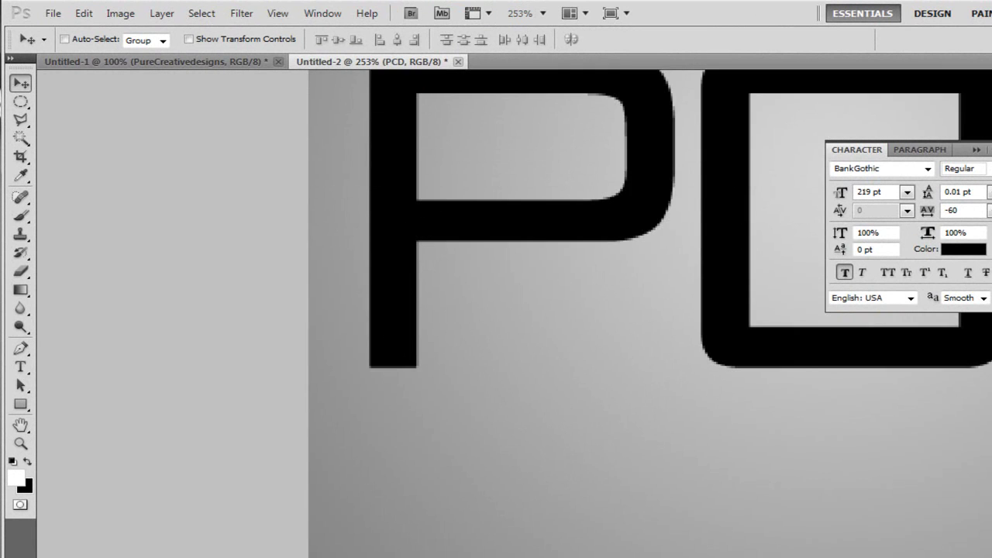
pyautogui.hscroll(-3, 574, 310)
pyautogui.moveTo(20, 101); pyautogui.dragTo(94, 101)
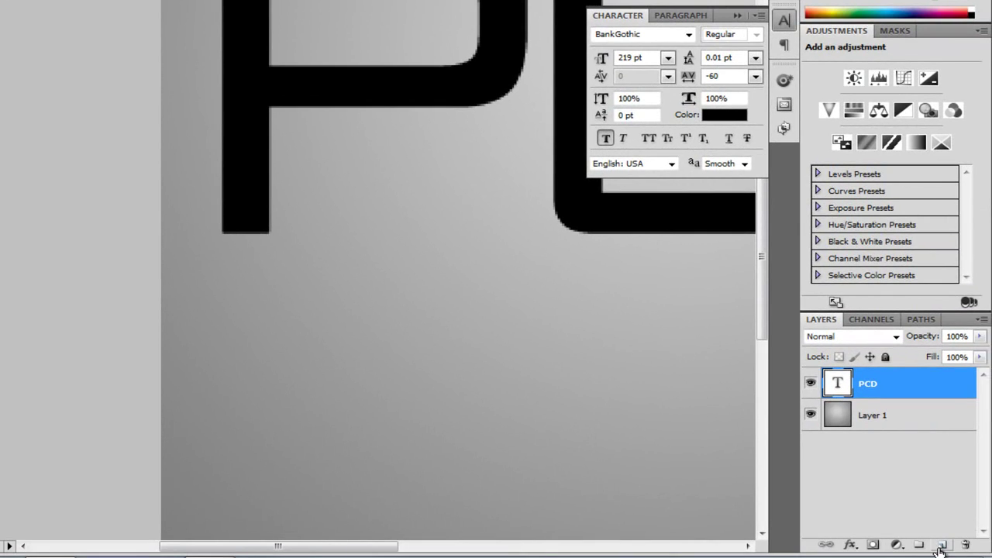
pyautogui.click(941, 546)
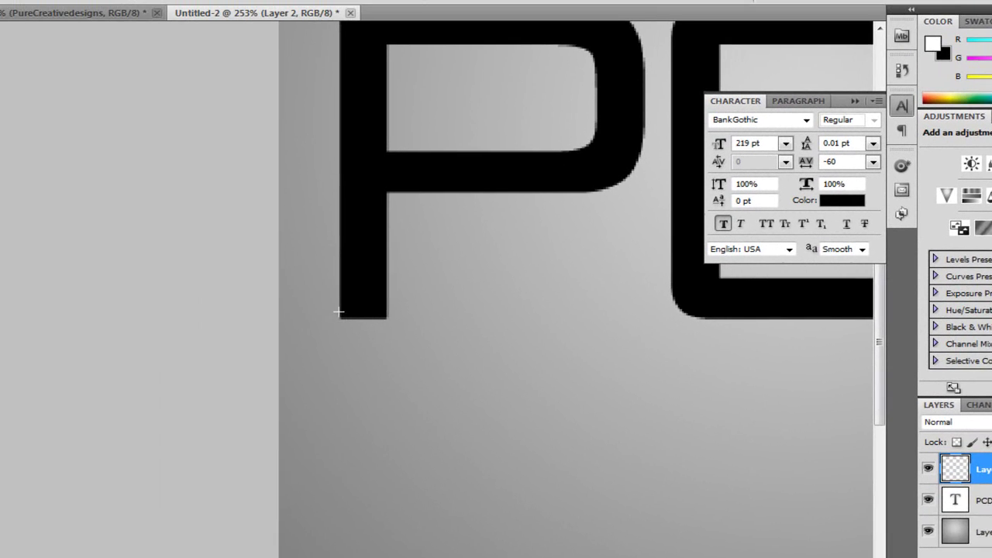
# - Fill a rectangular selection below the P's stem with black to extend it downward
pyautogui.moveTo(222, 226); pyautogui.dragTo(241, 254)
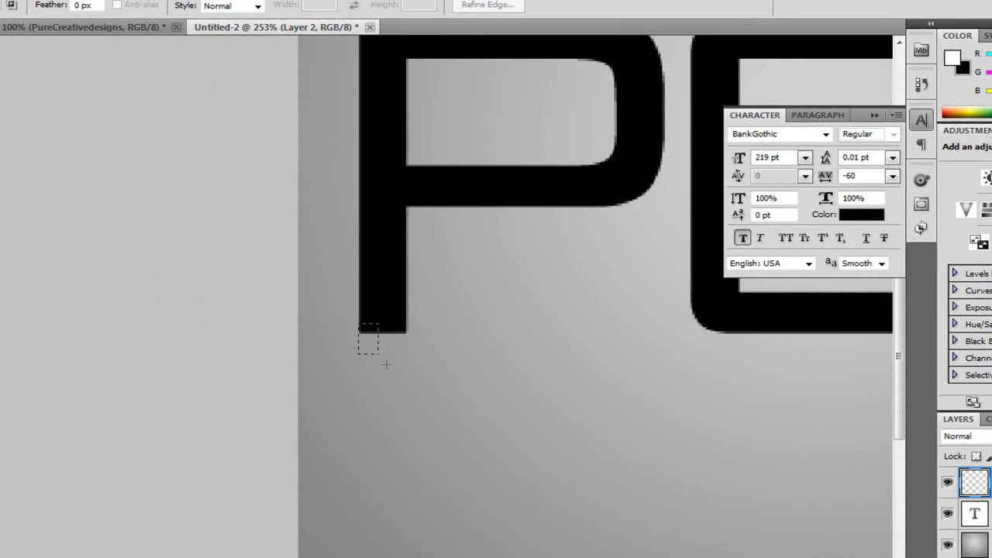
pyautogui.moveTo(385, 364); pyautogui.dragTo(405, 541)
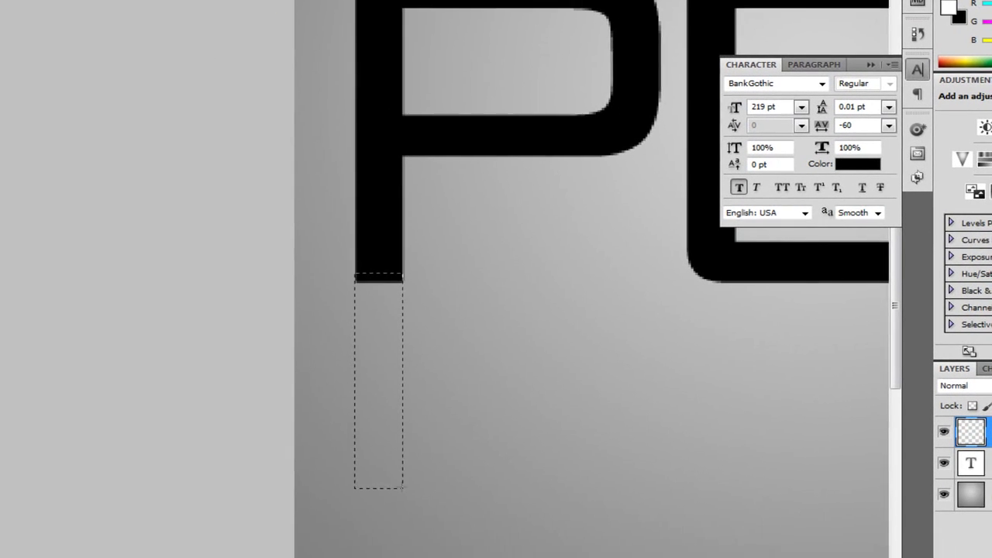
pyautogui.moveTo(402, 488); pyautogui.dragTo(402, 494)
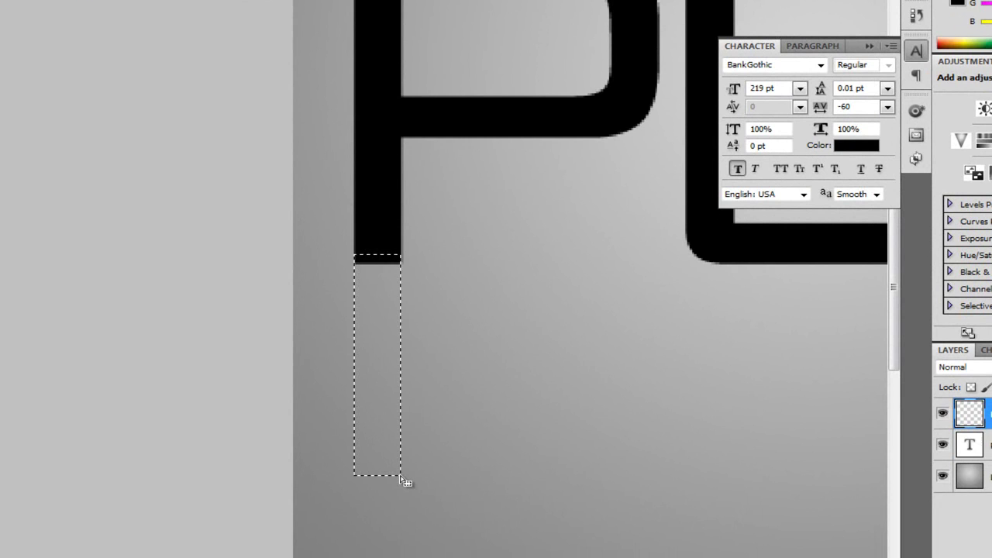
pyautogui.hotkey('alt', 'BackSpace')
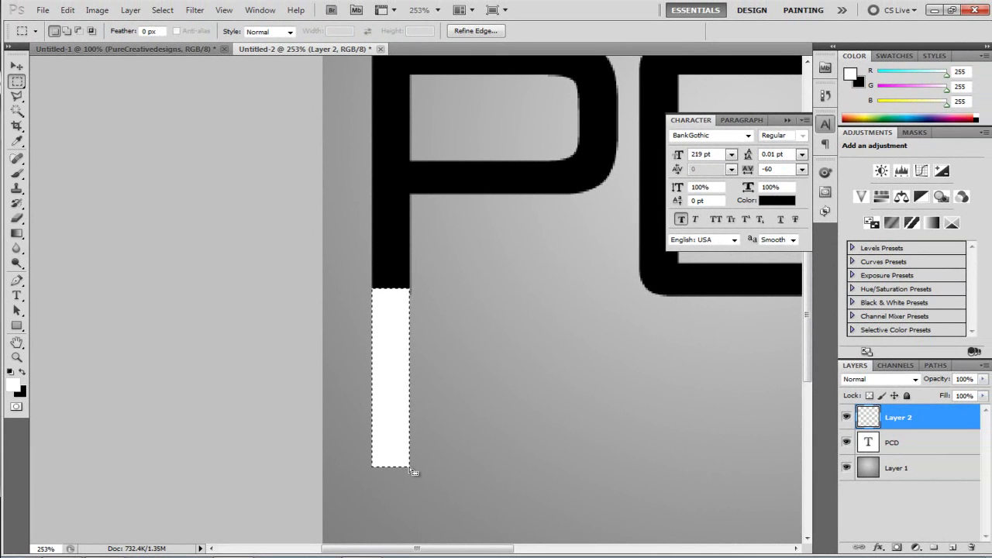
pyautogui.hotkey('ctrl', 'BackSpace')
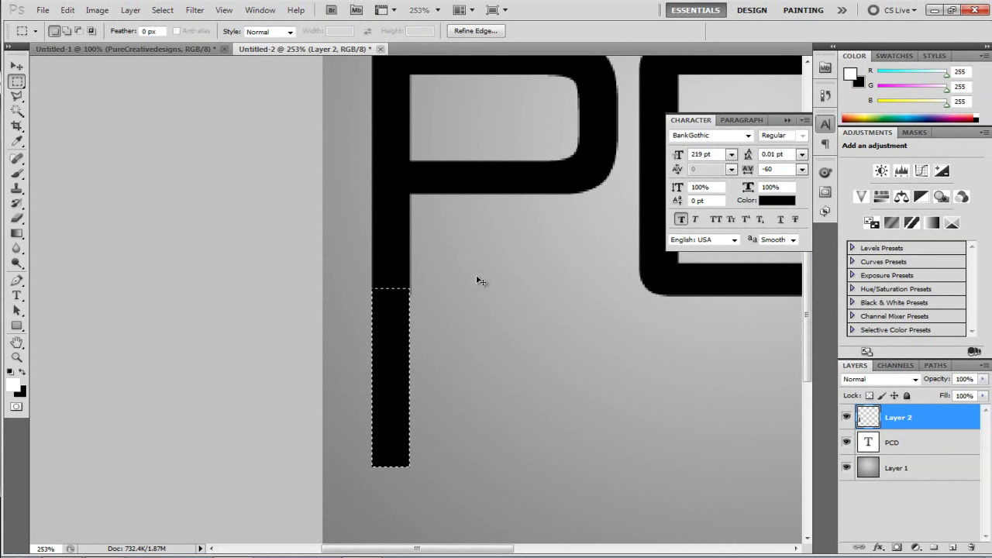
pyautogui.hotkey('ctrl', 'd')
pyautogui.press('v')
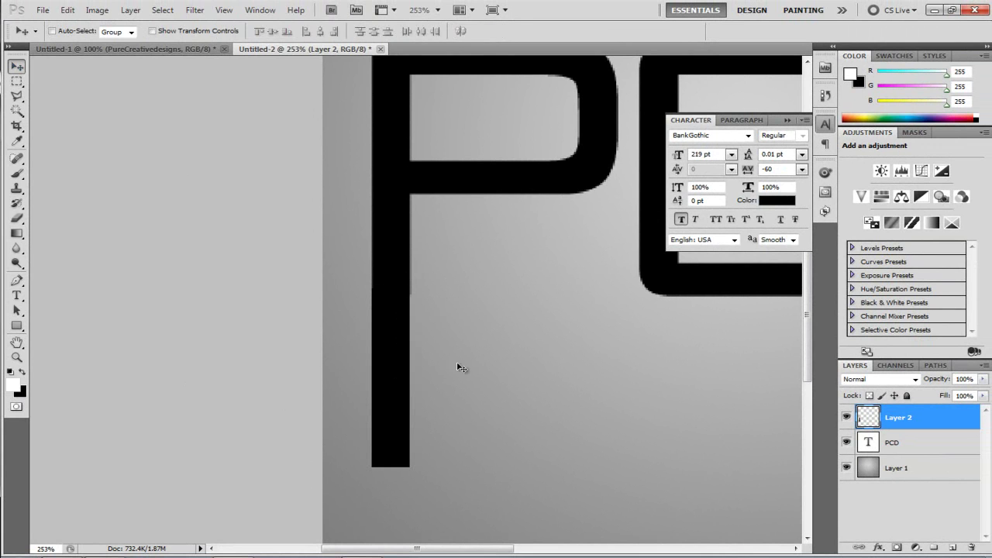
pyautogui.press('Right')
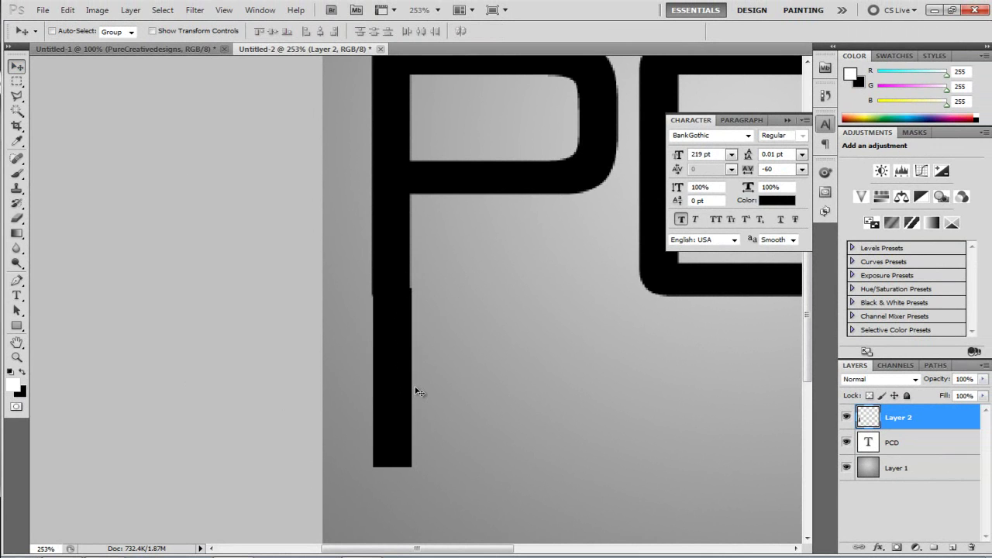
pyautogui.press('Left')
pyautogui.scroll(-2, 447, 295)
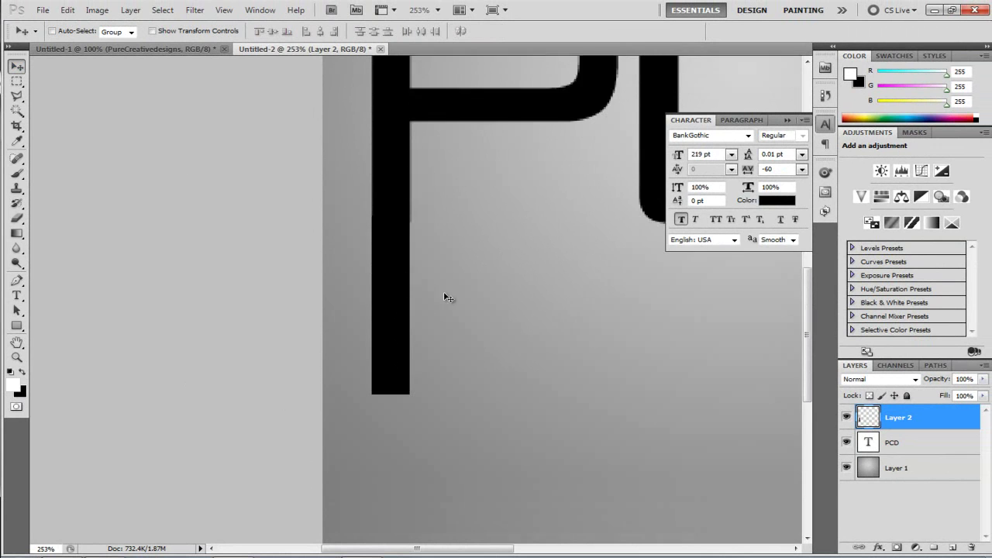
pyautogui.scroll(3, 446, 283)
pyautogui.scroll(-1, 462, 192)
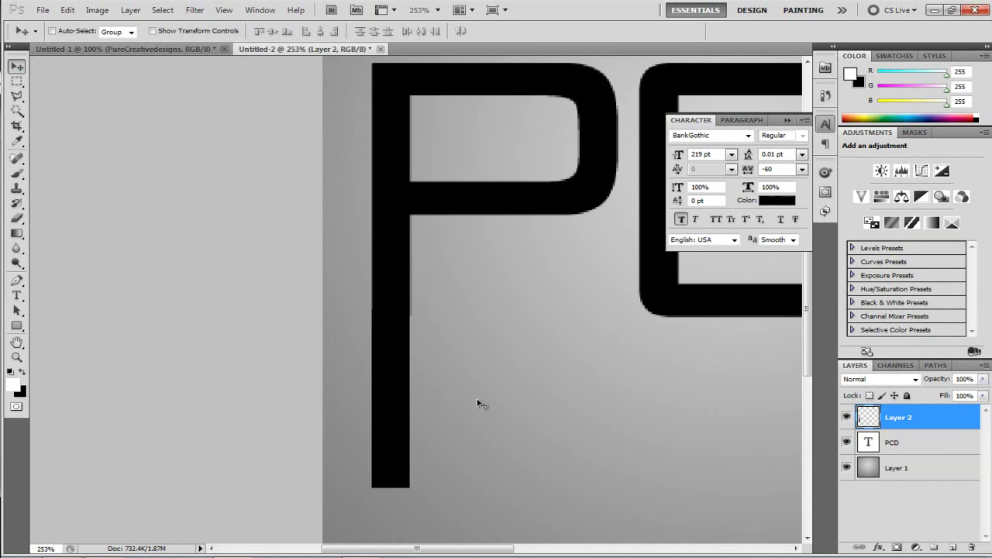
# - Zoom to 200% and nudge the stem bar into line with the P's stroke
pyautogui.click(438, 10)
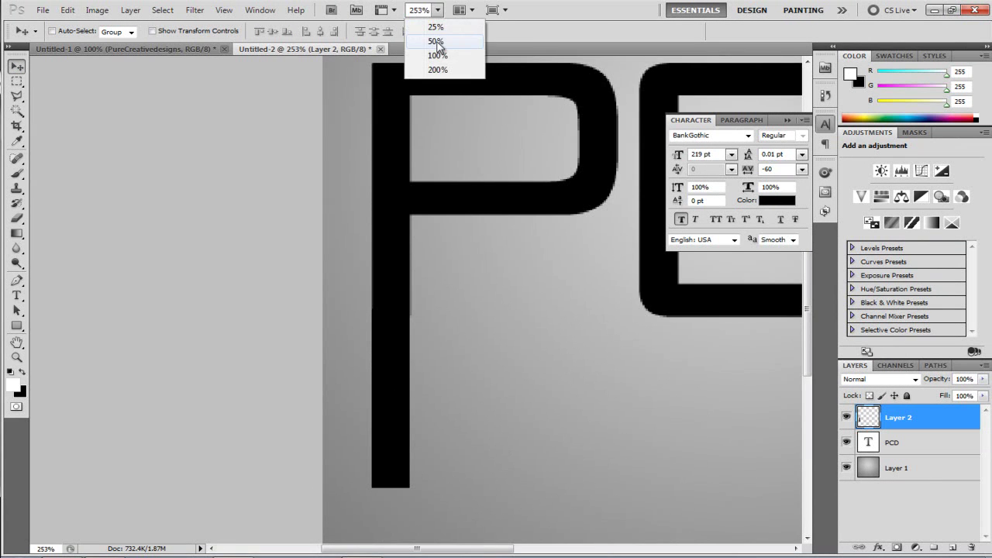
pyautogui.click(436, 42)
pyautogui.click(437, 10)
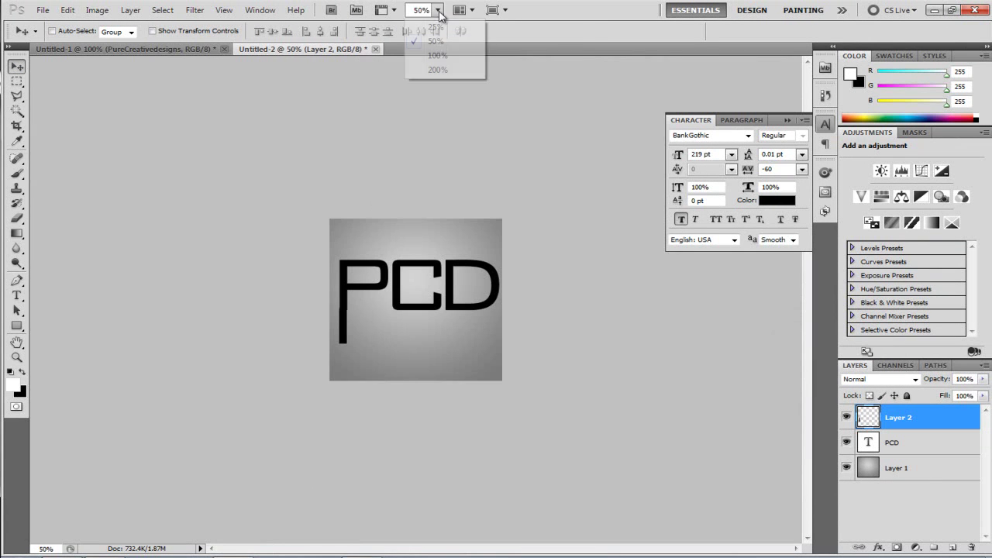
pyautogui.click(437, 56)
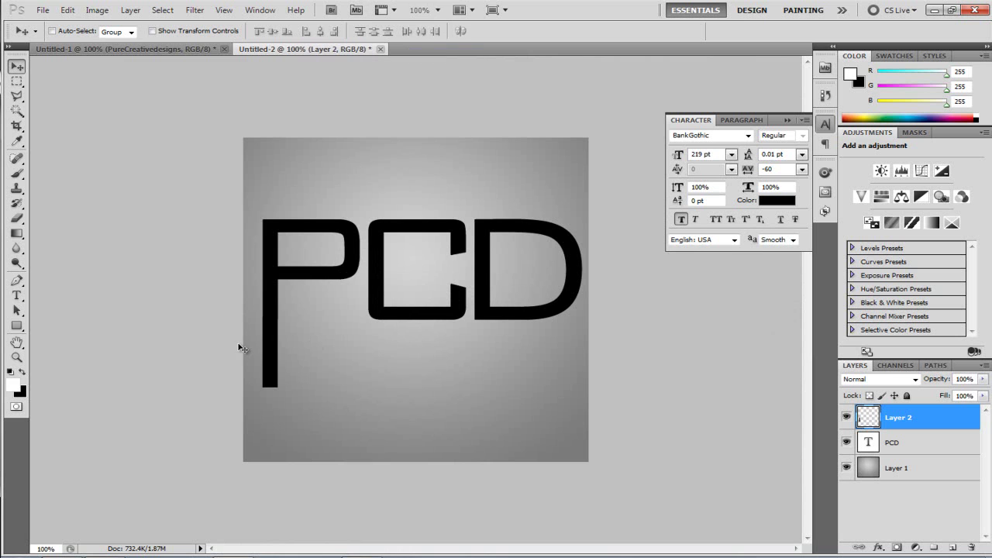
pyautogui.press('Right')
pyautogui.press('Right')
pyautogui.press('Left')
pyautogui.press('Left')
pyautogui.click(437, 10)
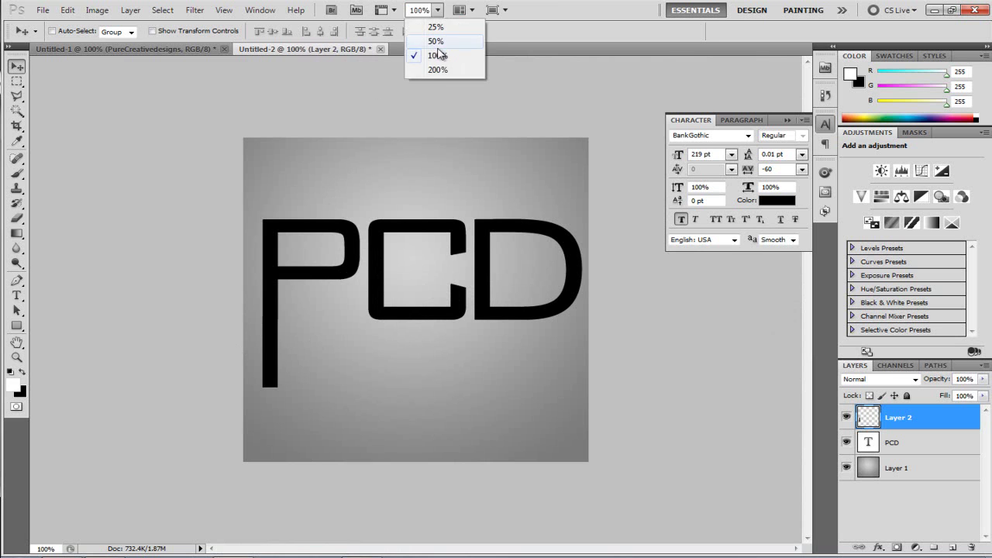
pyautogui.click(435, 71)
pyautogui.moveTo(471, 547); pyautogui.dragTo(417, 547)
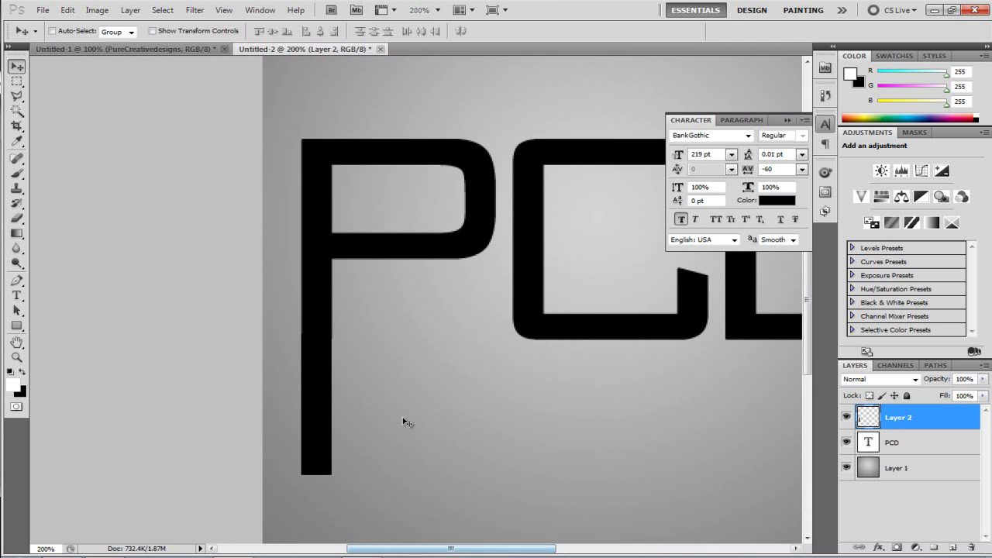
pyautogui.scroll(-2, 316, 409)
# - Free-transform the stem bar's width to 95.65% to match the P, then view at 100%
pyautogui.hotkey('ctrl', 't')
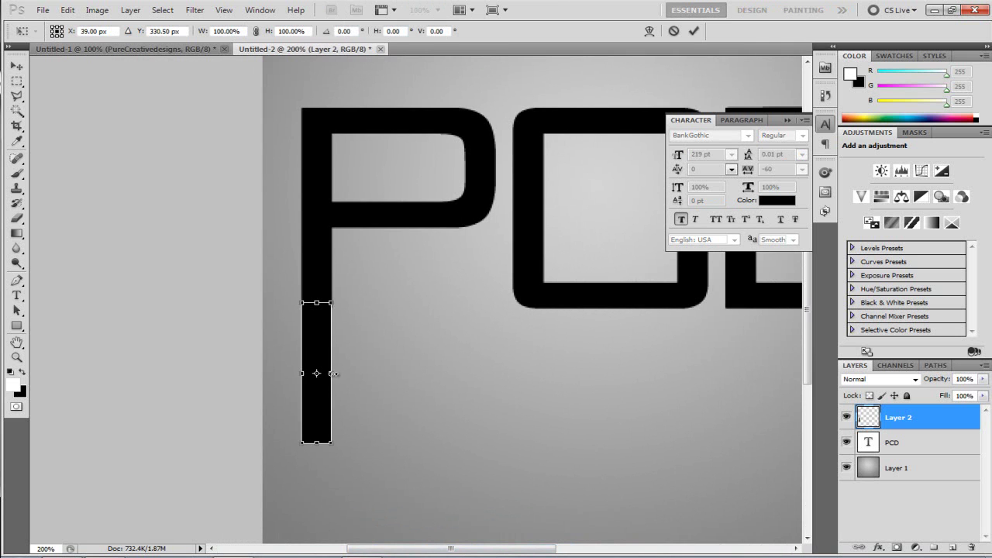
pyautogui.moveTo(333, 373); pyautogui.dragTo(334, 373)
pyautogui.click(693, 31)
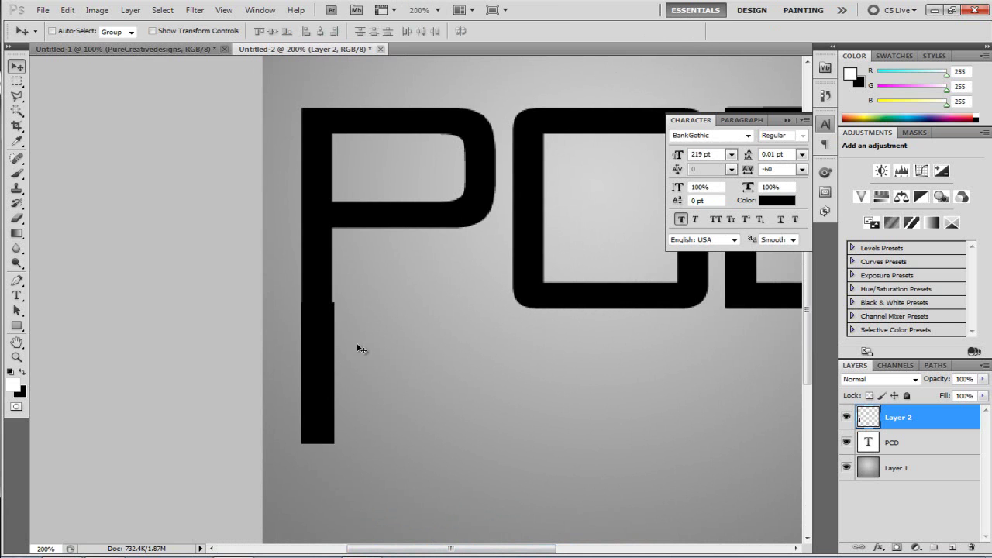
pyautogui.hotkey('ctrl', 't')
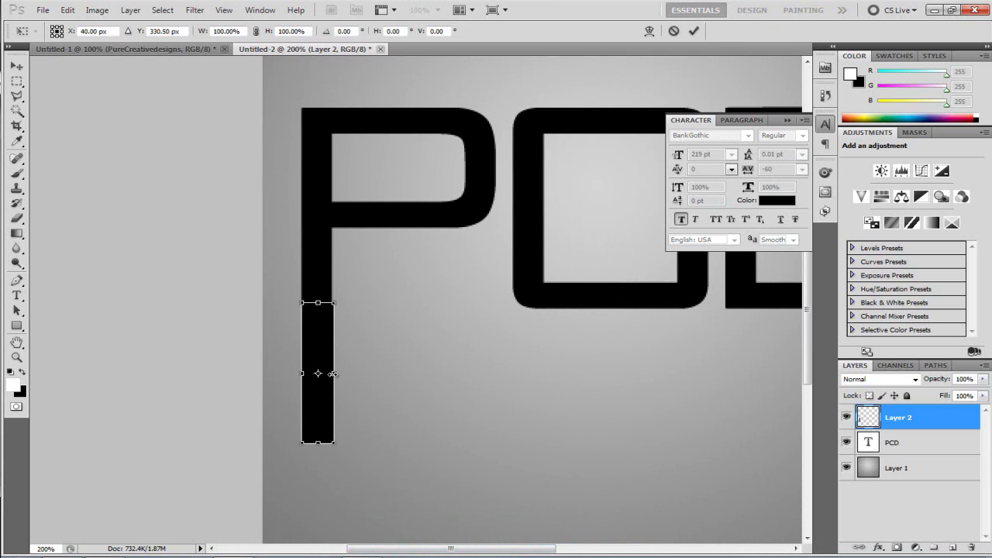
pyautogui.moveTo(333, 374); pyautogui.dragTo(331, 373)
pyautogui.click(693, 31)
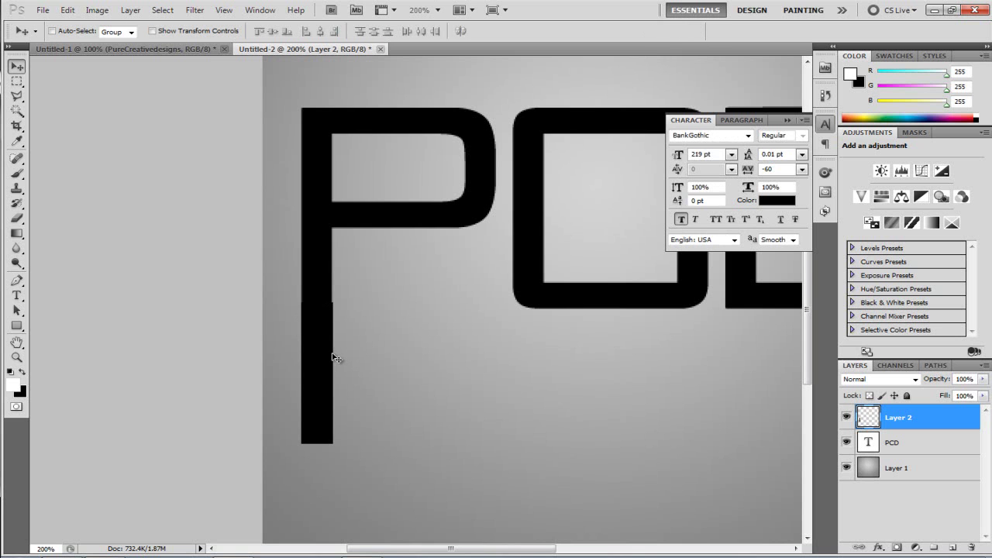
pyautogui.press('Right')
pyautogui.press('Right')
pyautogui.press('Left')
pyautogui.press('Left')
pyautogui.hotkey('ctrl', 't')
pyautogui.moveTo(334, 372); pyautogui.dragTo(332, 372)
pyautogui.click(693, 31)
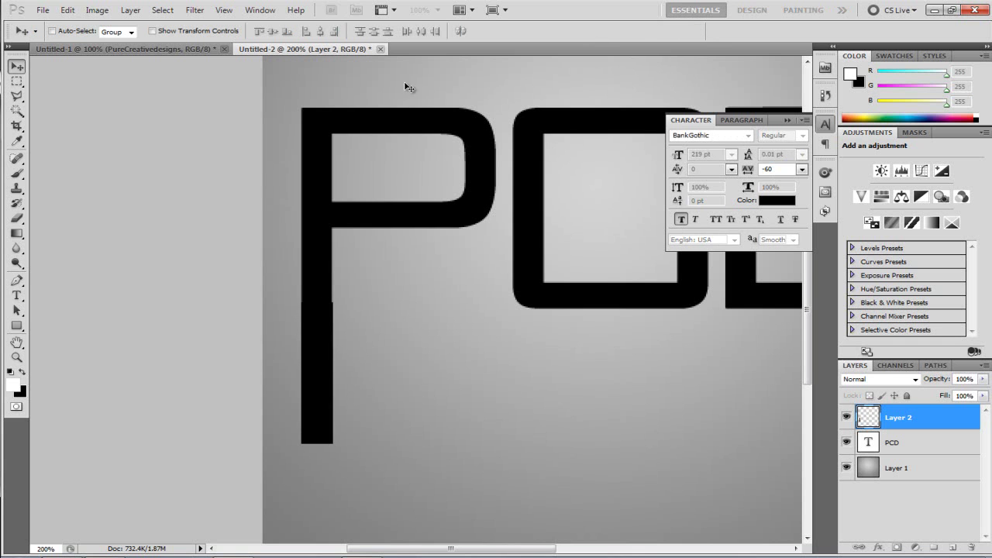
pyautogui.click(435, 7)
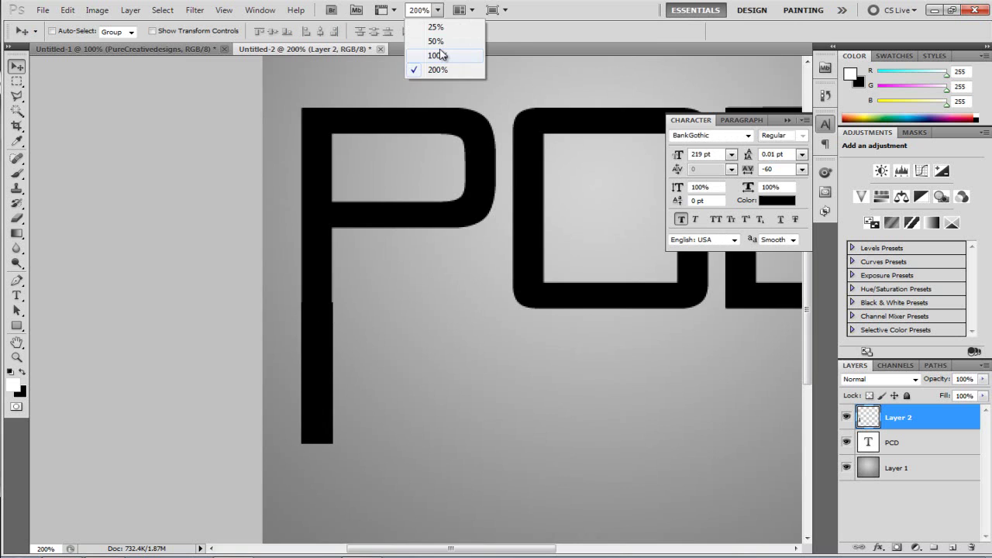
pyautogui.click(440, 56)
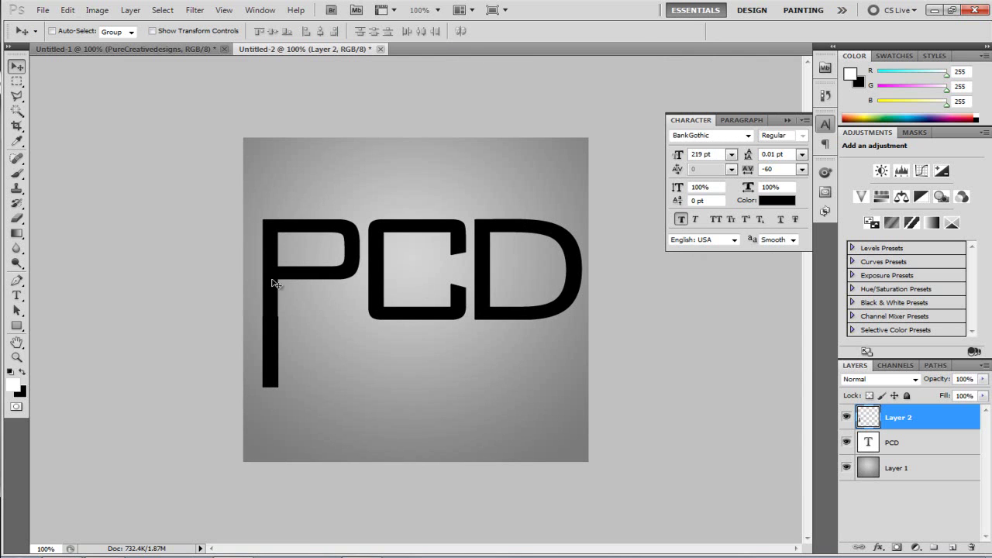
# - Add a 33 pt black 'PURECREATIVEDESIGNS' subtitle below PCD and nudge it up slightly
pyautogui.click(16, 295)
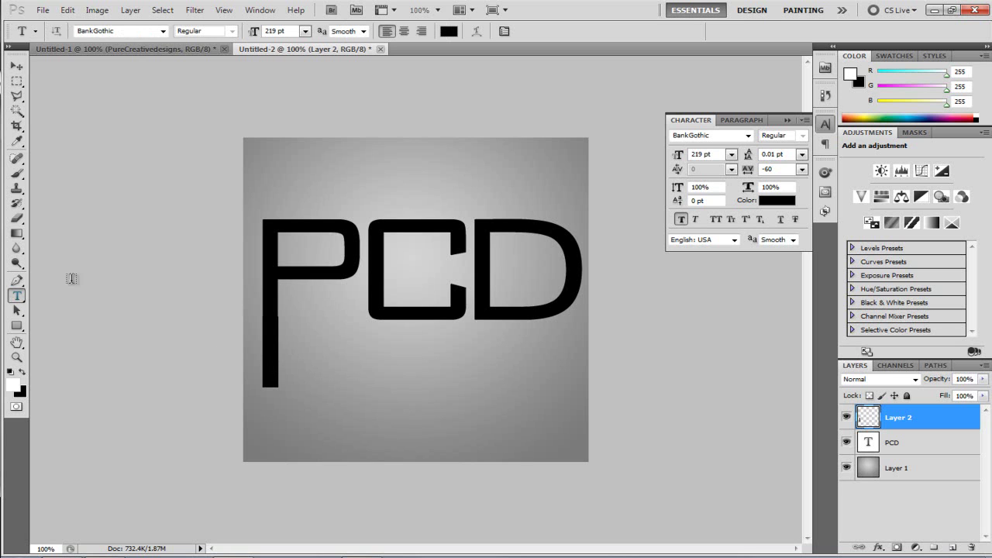
pyautogui.moveTo(255, 37); pyautogui.dragTo(122, 45)
pyautogui.click(292, 365)
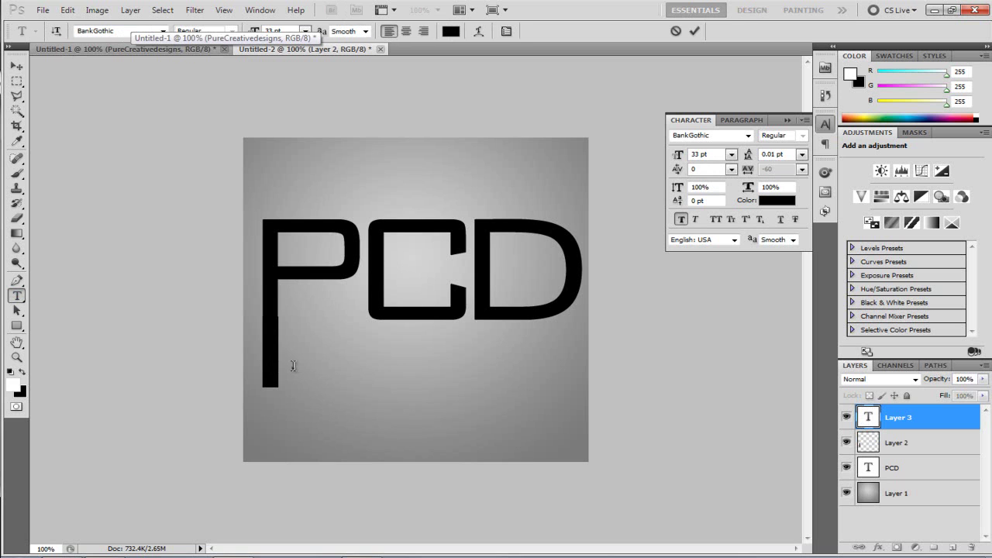
pyautogui.write('PURECRE')
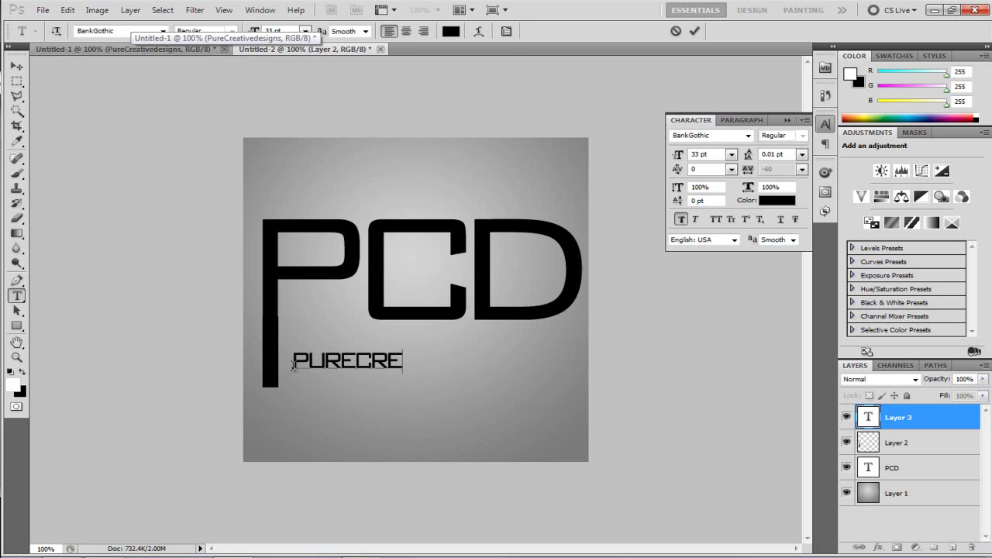
pyautogui.write('ATIVE ESI')
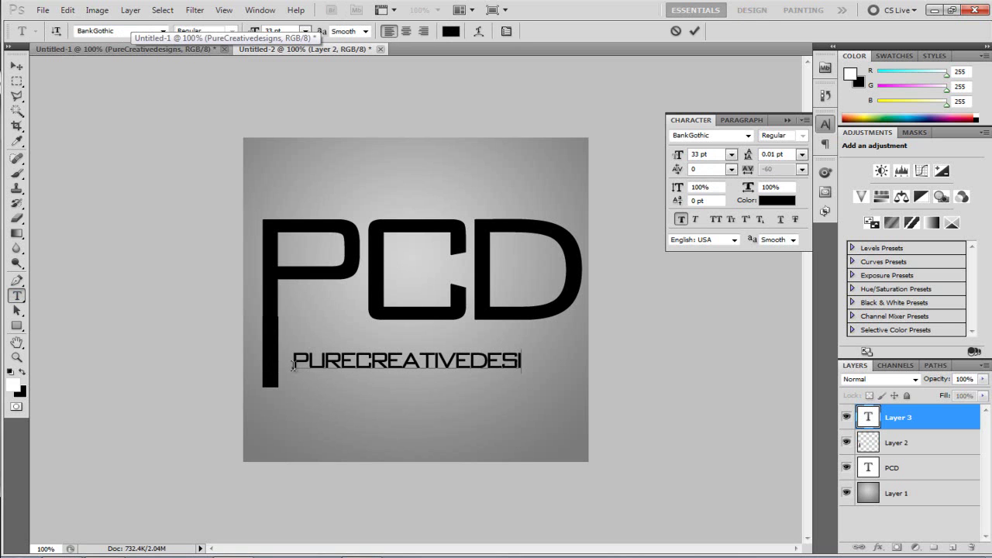
pyautogui.press('BackSpace')
pyautogui.write('GISN')
pyautogui.press('BackSpace')
pyautogui.press('BackSpace')
pyautogui.press('BackSpace')
pyautogui.press('BackSpace')
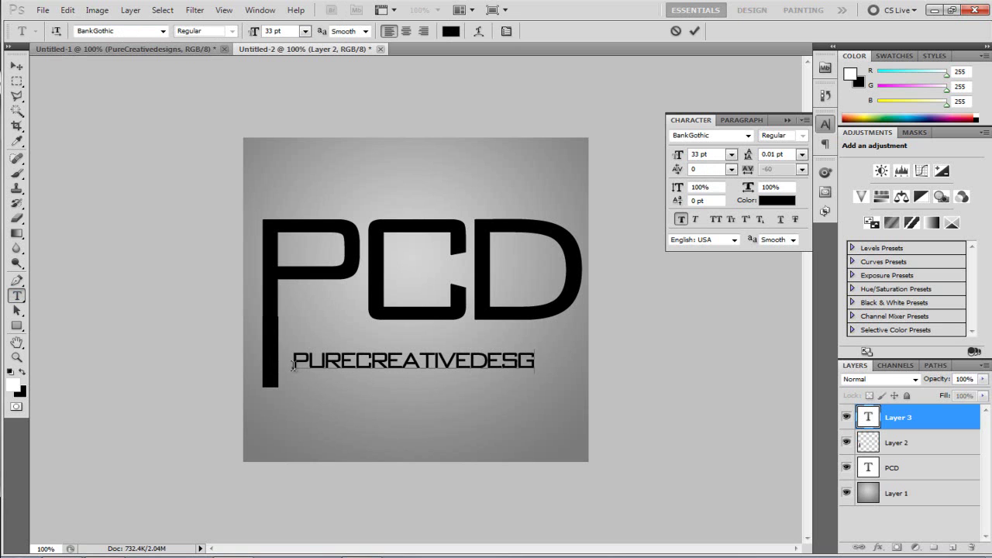
pyautogui.write('IGNS')
pyautogui.click(17, 67)
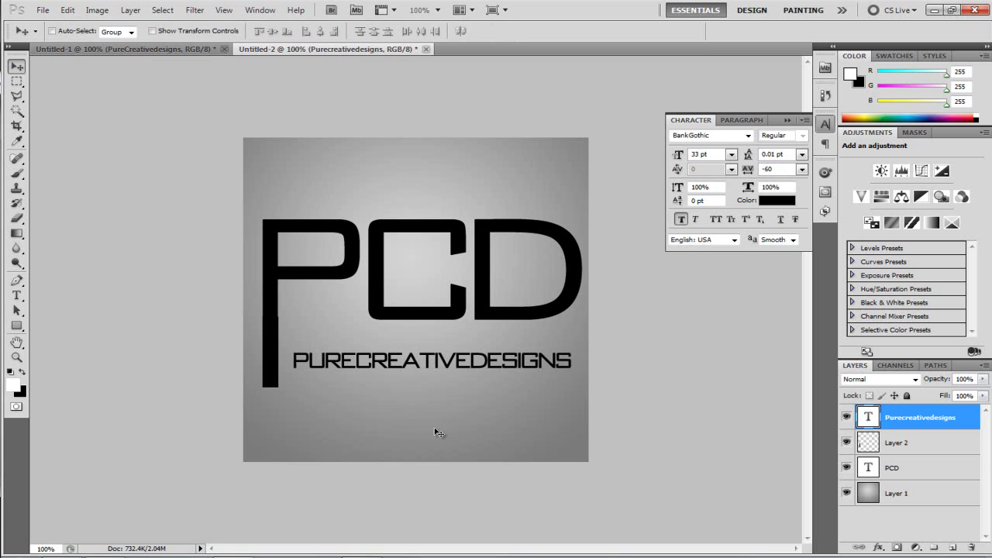
pyautogui.moveTo(344, 356); pyautogui.dragTo(341, 346)
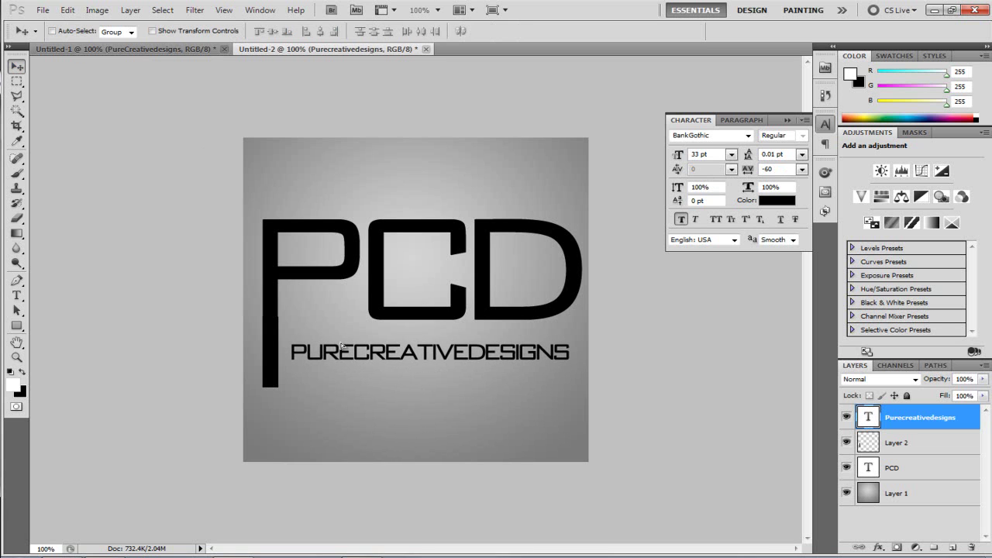
pyautogui.click(147, 52)
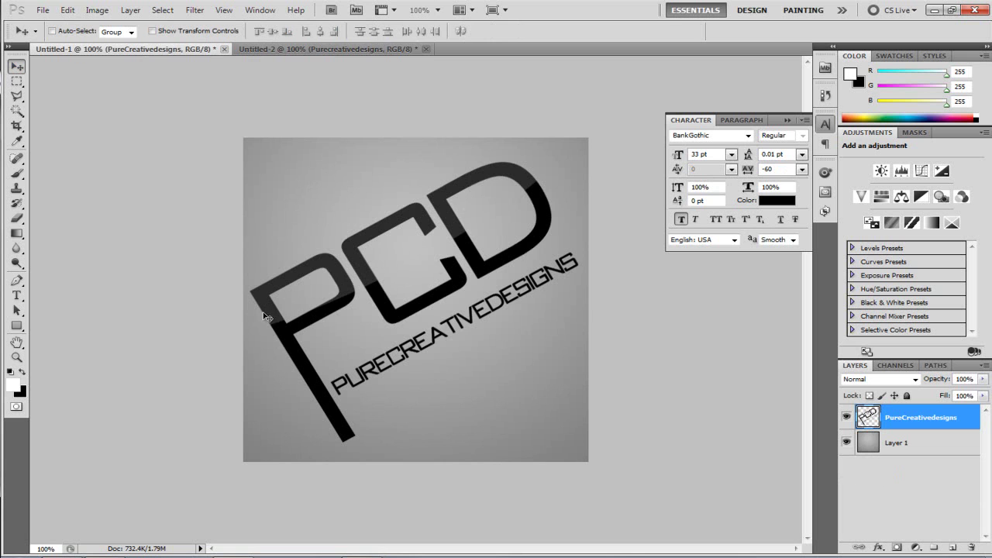
pyautogui.click(353, 49)
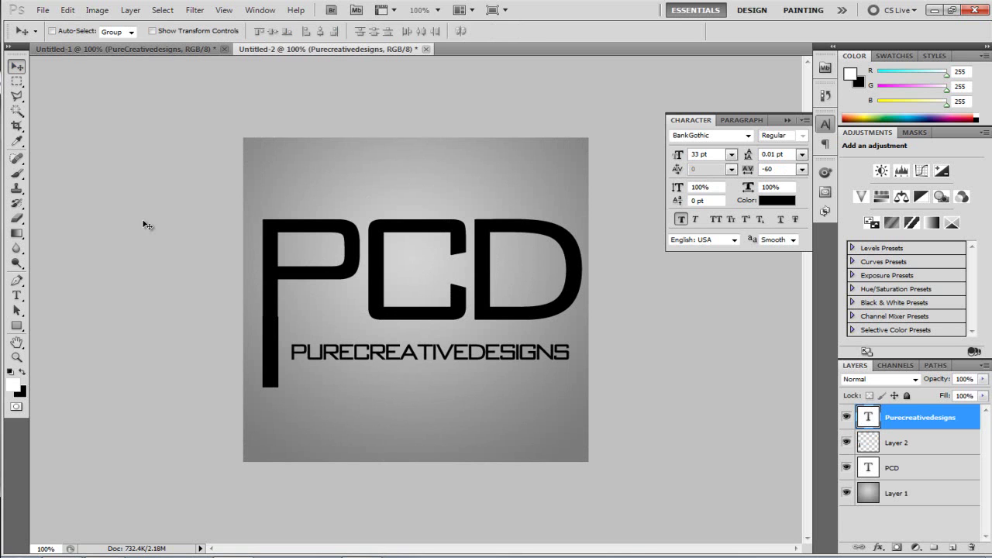
# - Add a new Layer 3 with an elliptical selection across the top of PCD
pyautogui.click(952, 547)
pyautogui.click(16, 83)
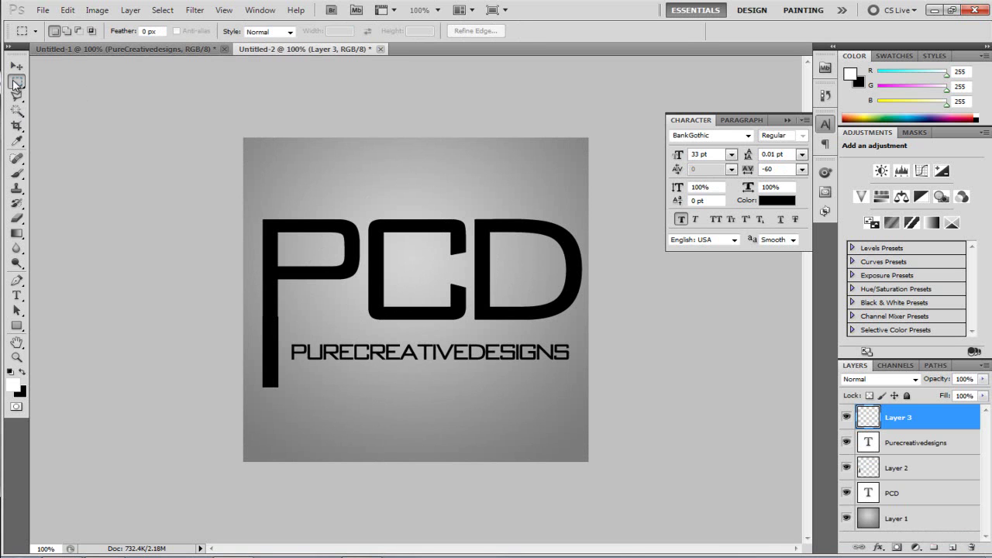
pyautogui.click(80, 93)
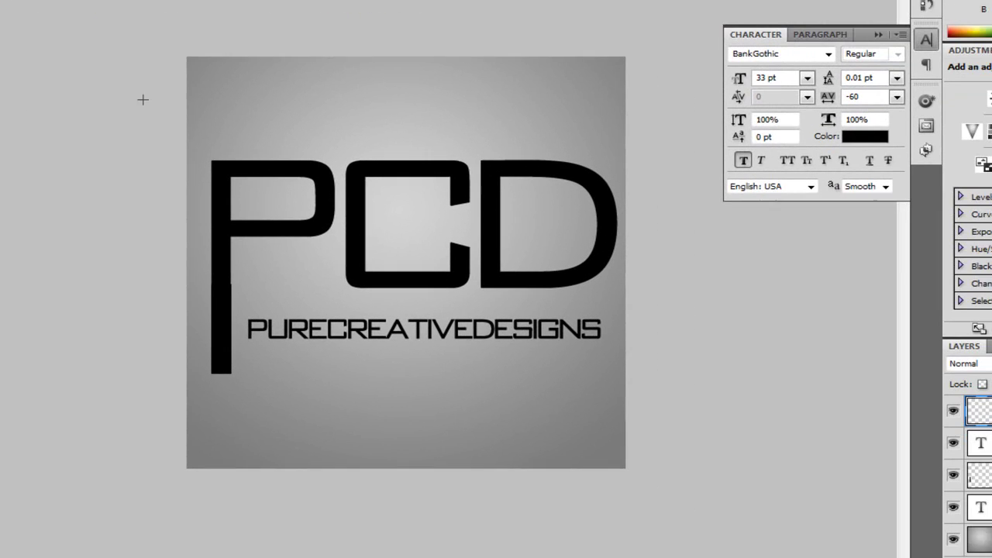
pyautogui.moveTo(248, 164); pyautogui.dragTo(721, 313)
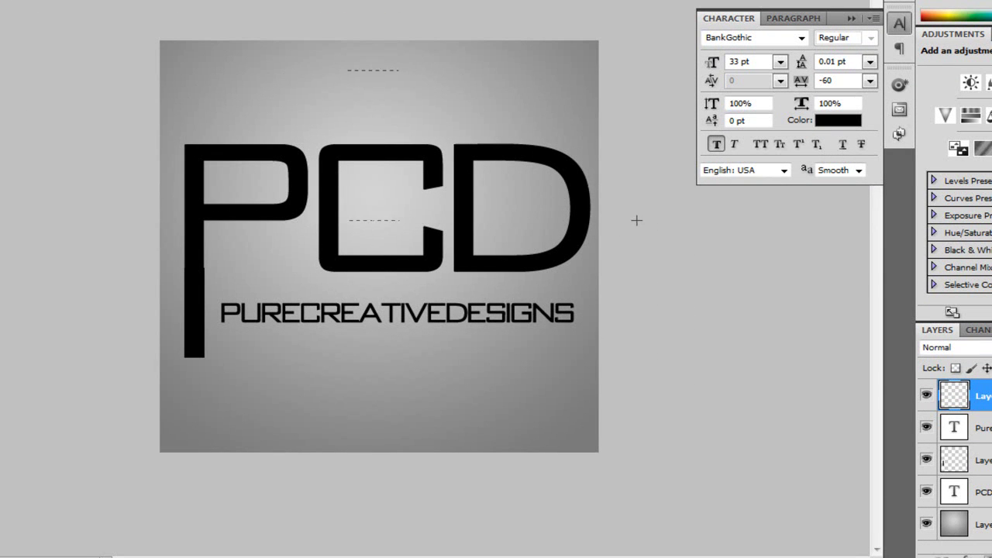
pyautogui.moveTo(636, 220); pyautogui.dragTo(642, 215)
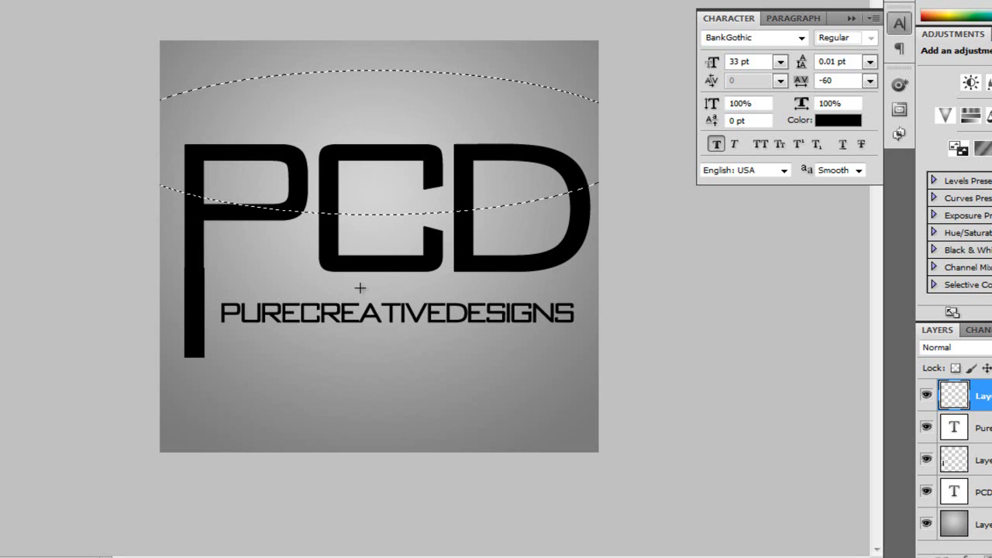
# - Fill the ellipse with white and lower Layer 3's opacity to 10%
pyautogui.hotkey('ctrl', 'BackSpace')
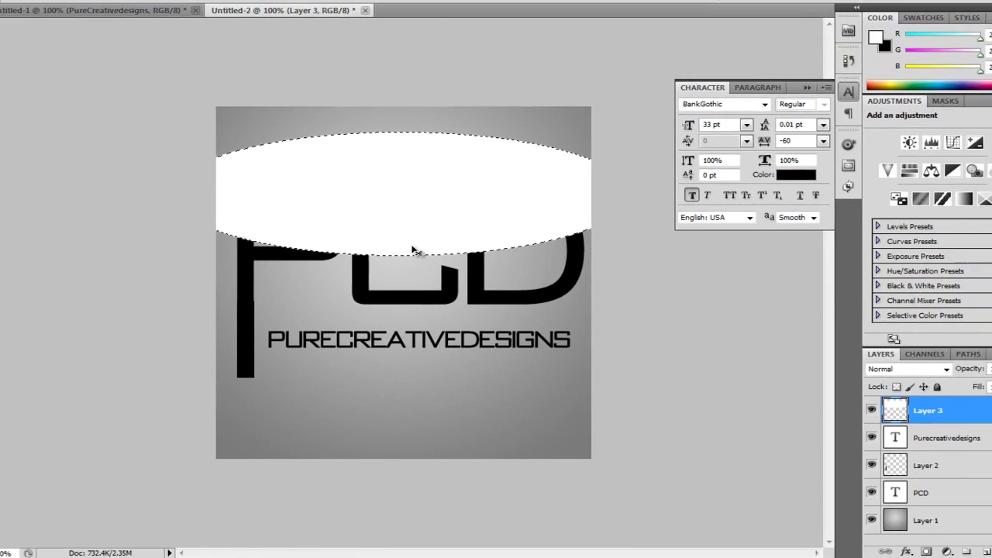
pyautogui.hotkey('ctrl', 'd')
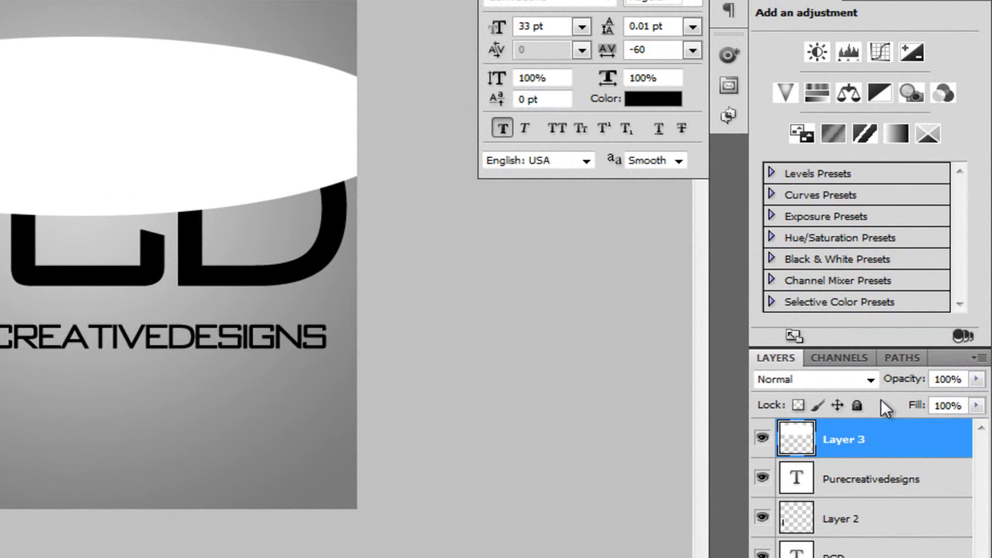
pyautogui.moveTo(941, 382); pyautogui.dragTo(819, 385)
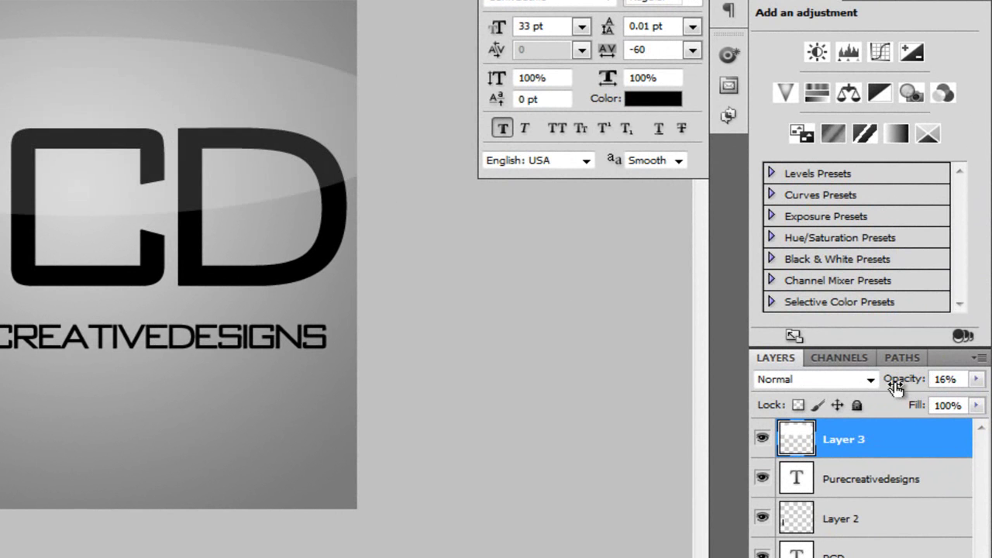
pyautogui.moveTo(897, 380)
pyautogui.mouseDown()
pyautogui.moveTo(881, 388)
pyautogui.moveTo(905, 383)
pyautogui.mouseUp()
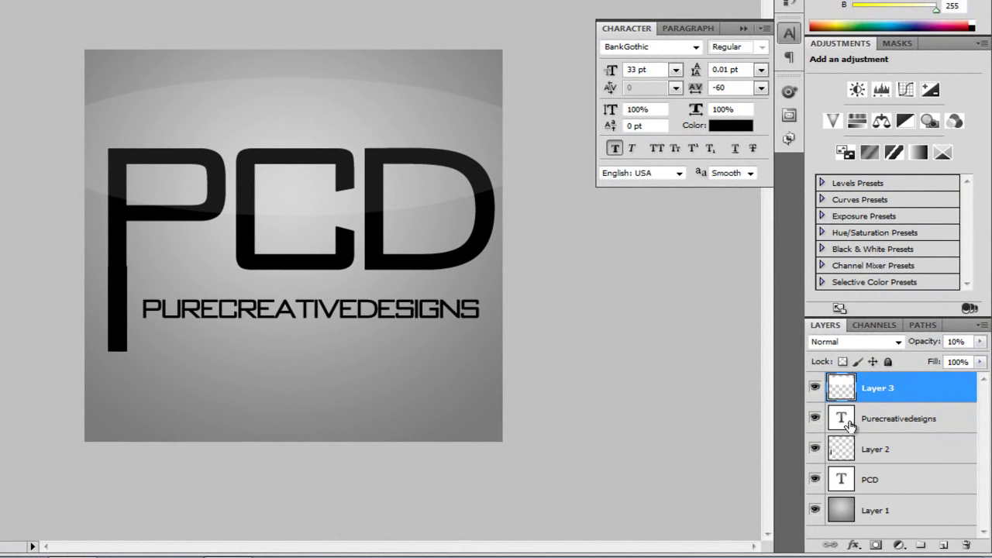
# - Load the PCD letters as a selection, invert it, and delete the gloss outside them
pyautogui.press('ctrl')
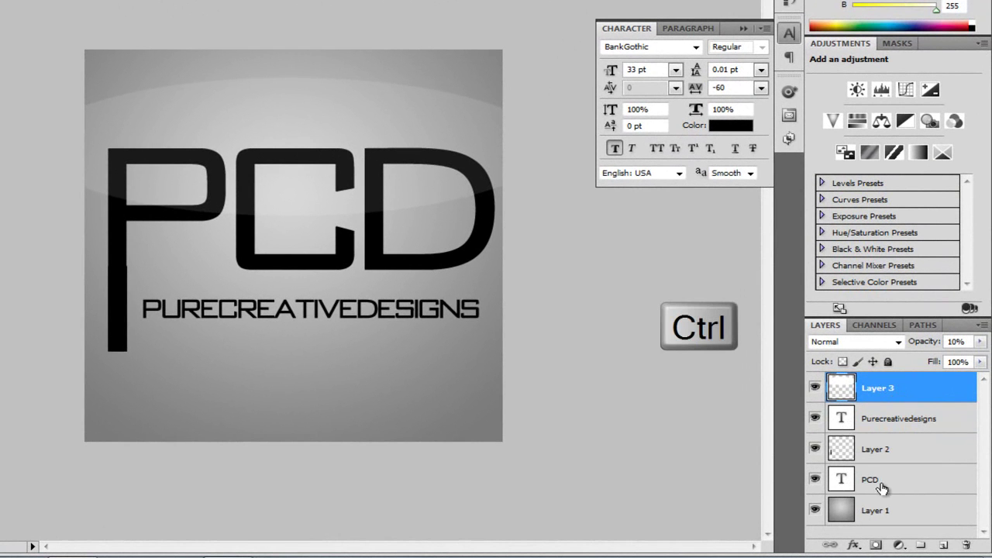
pyautogui.keyDown('ctrl'); pyautogui.click(842, 482); pyautogui.keyUp('ctrl')
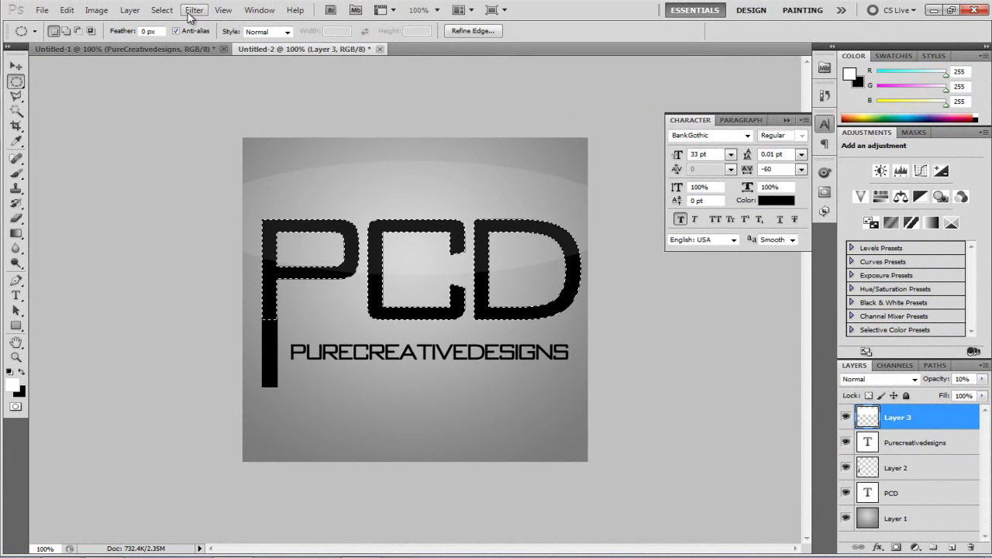
pyautogui.click(162, 11)
pyautogui.click(172, 61)
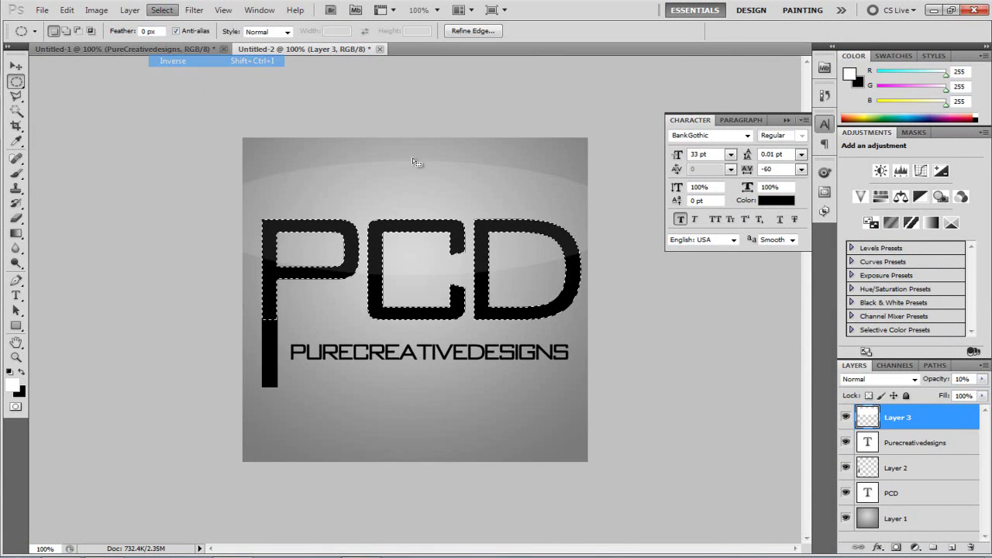
pyautogui.press('Delete')
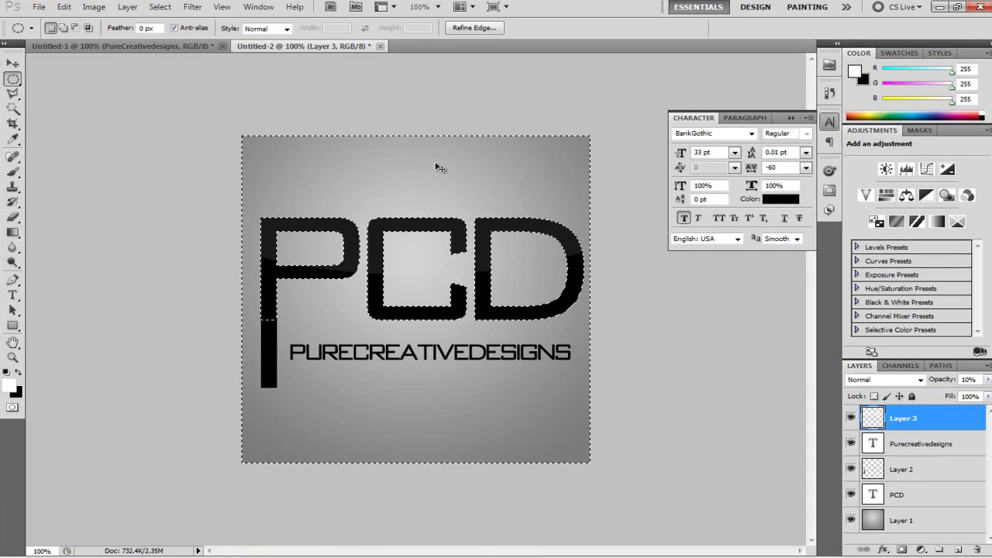
pyautogui.hotkey('ctrl', 'd')
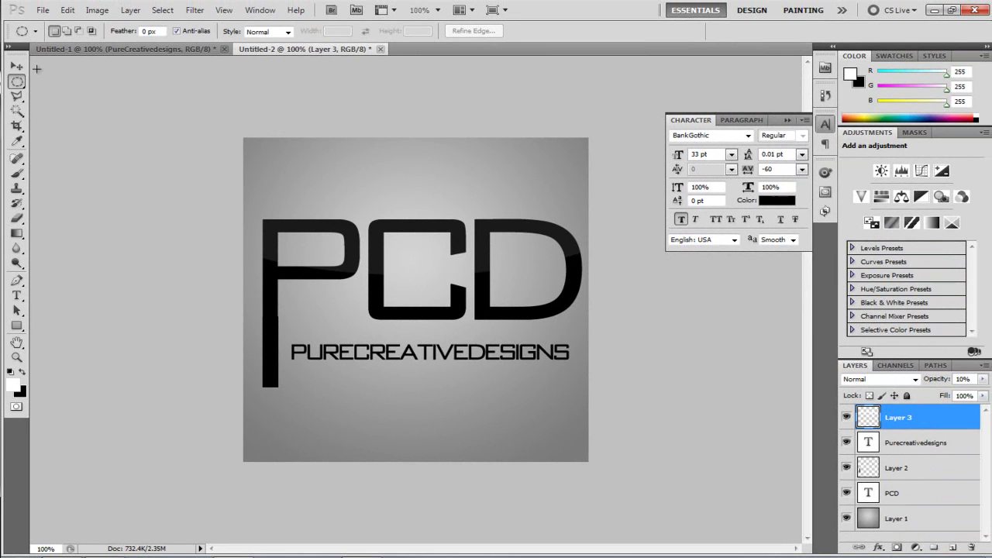
pyautogui.click(16, 68)
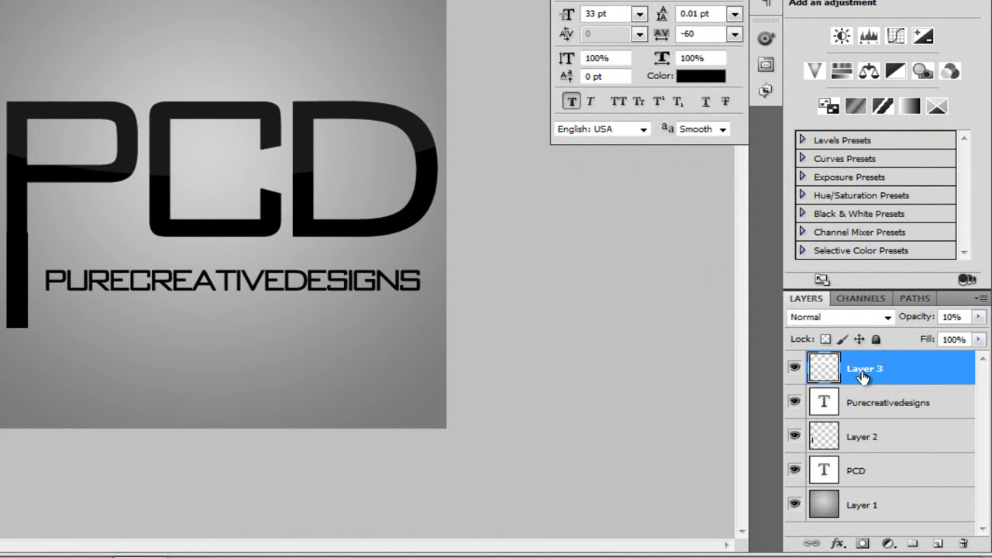
# - Rasterize the PCD, subtitle and gloss layers, merge them into Layer 3, and drag it toward centre
pyautogui.keyDown('shift'); pyautogui.click(858, 468); pyautogui.keyUp('shift')
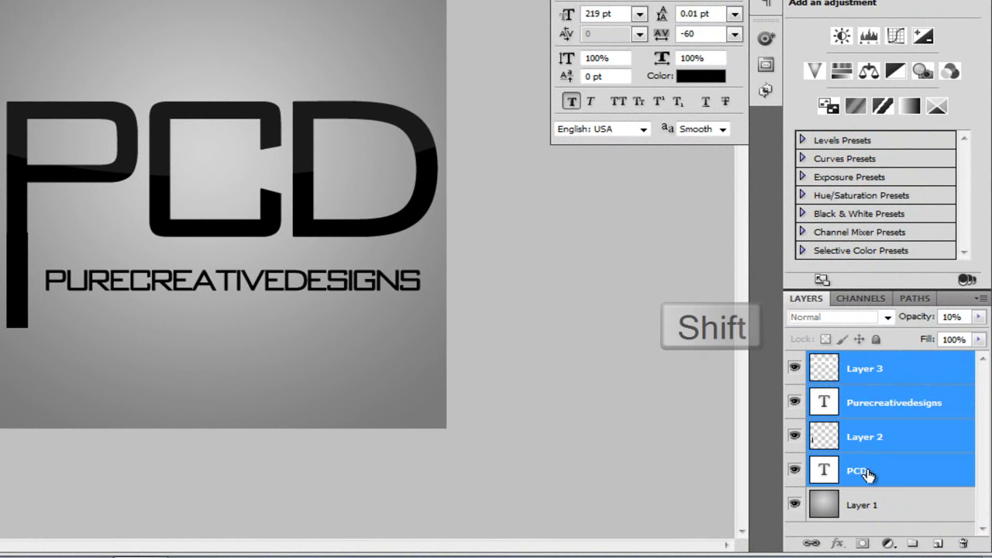
pyautogui.rightClick(869, 404)
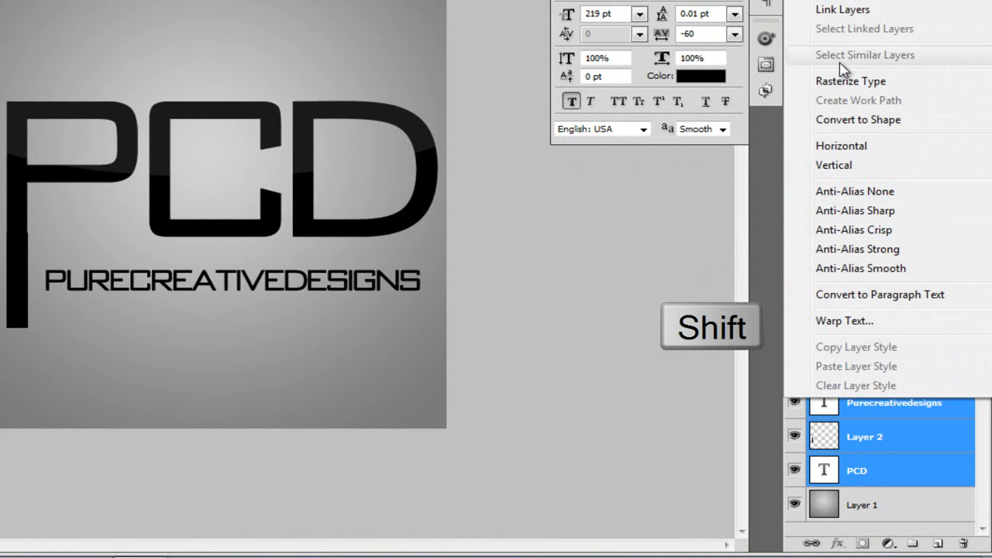
pyautogui.click(852, 81)
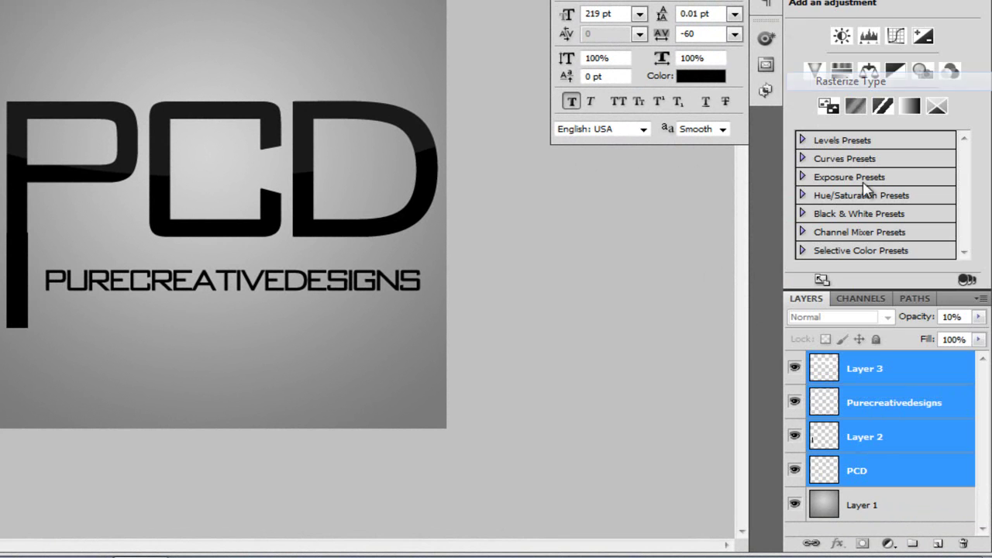
pyautogui.rightClick(875, 380)
pyautogui.click(854, 323)
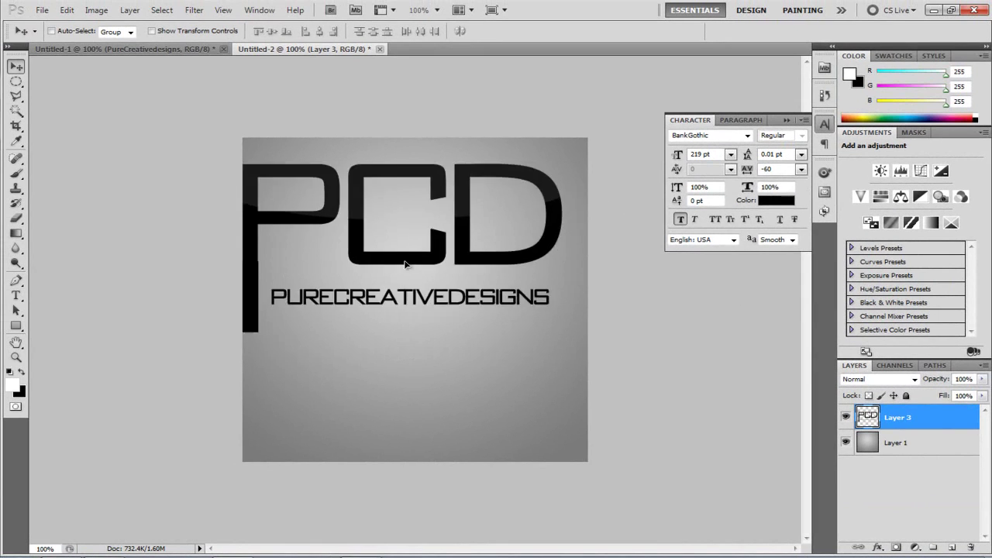
pyautogui.moveTo(404, 264); pyautogui.dragTo(535, 284)
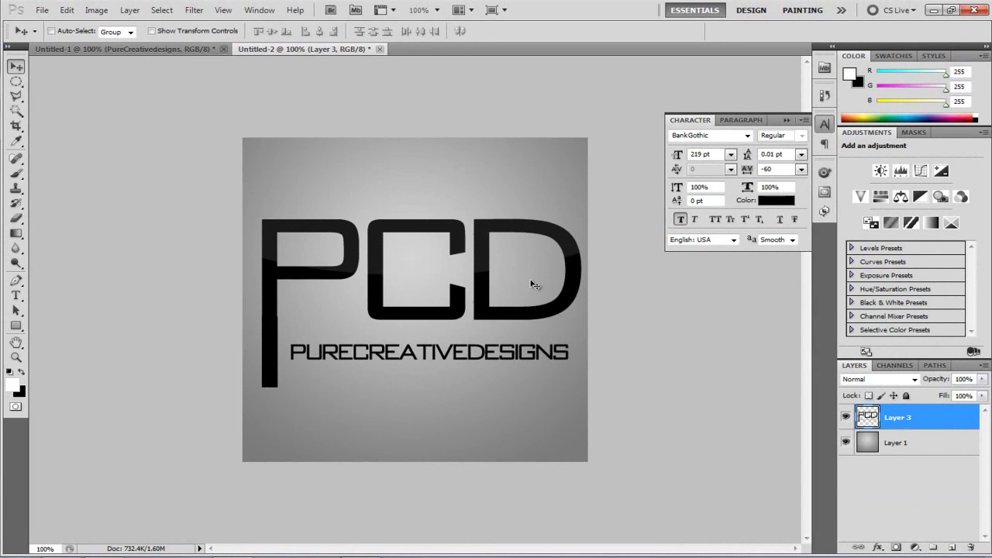
# - Rotate the merged logo about 30° counter-clockwise with Free Transform (Ctrl+T) and commit it
pyautogui.hotkey('ctrl', 't')
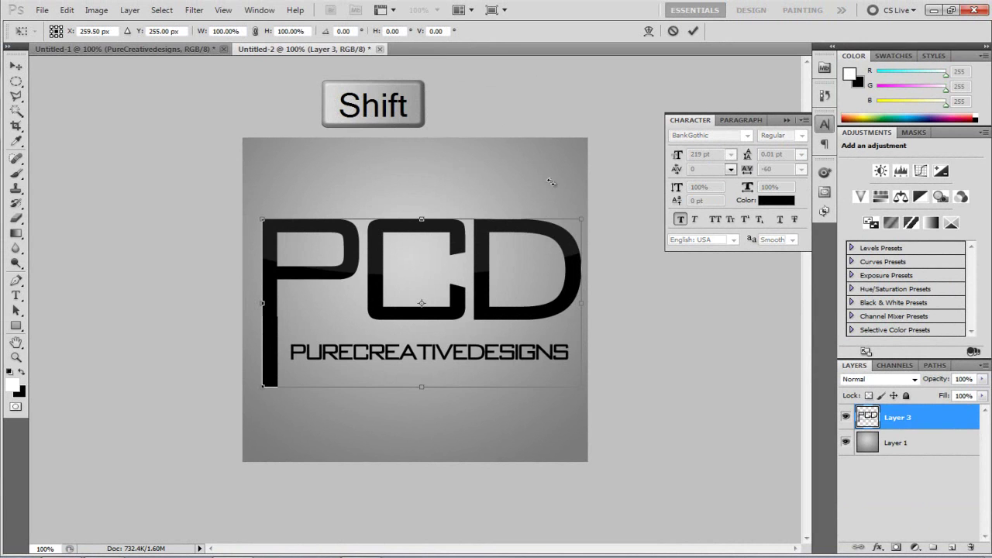
pyautogui.moveTo(547, 177); pyautogui.dragTo(560, 100)
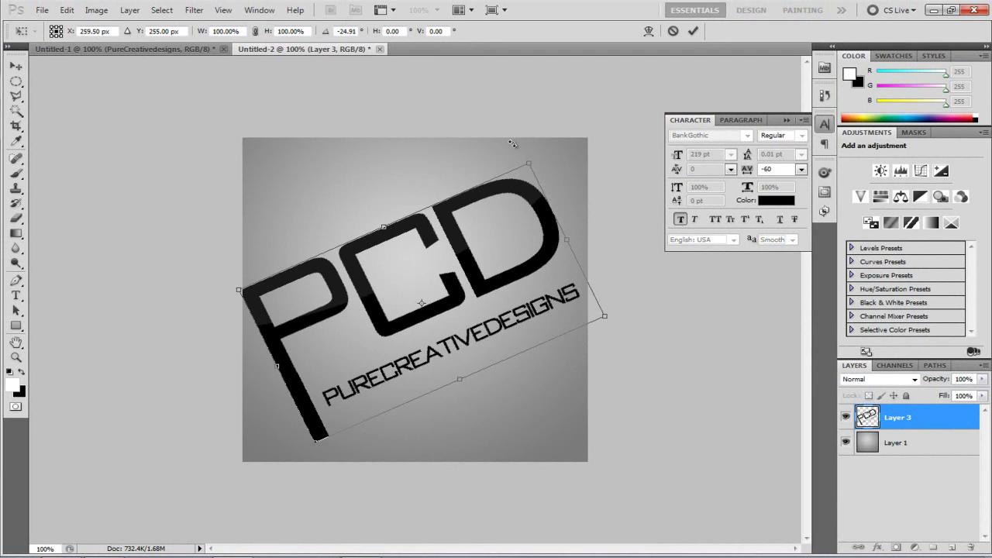
pyautogui.moveTo(511, 142)
pyautogui.mouseDown()
pyautogui.moveTo(573, 168)
pyautogui.moveTo(576, 202)
pyautogui.moveTo(504, 160)
pyautogui.mouseUp()
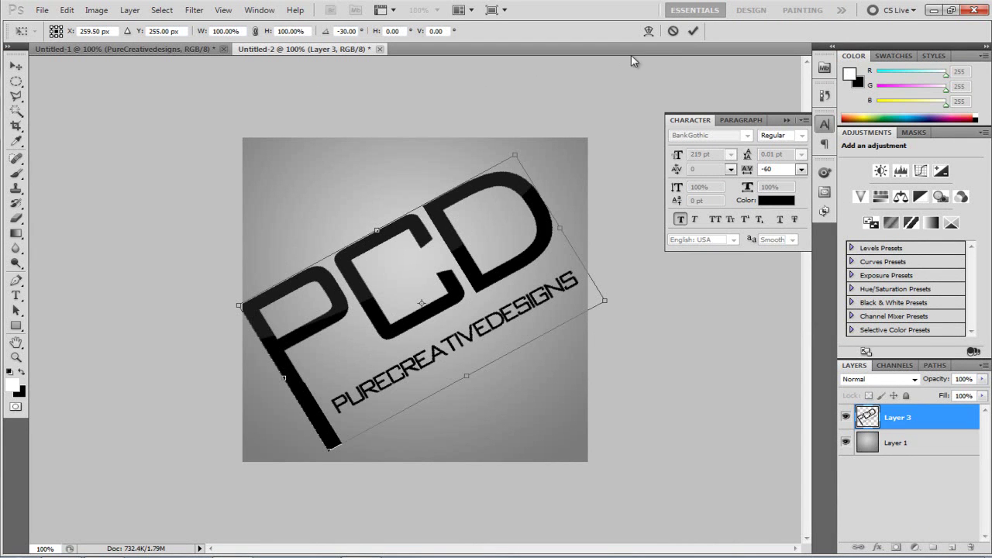
pyautogui.click(694, 32)
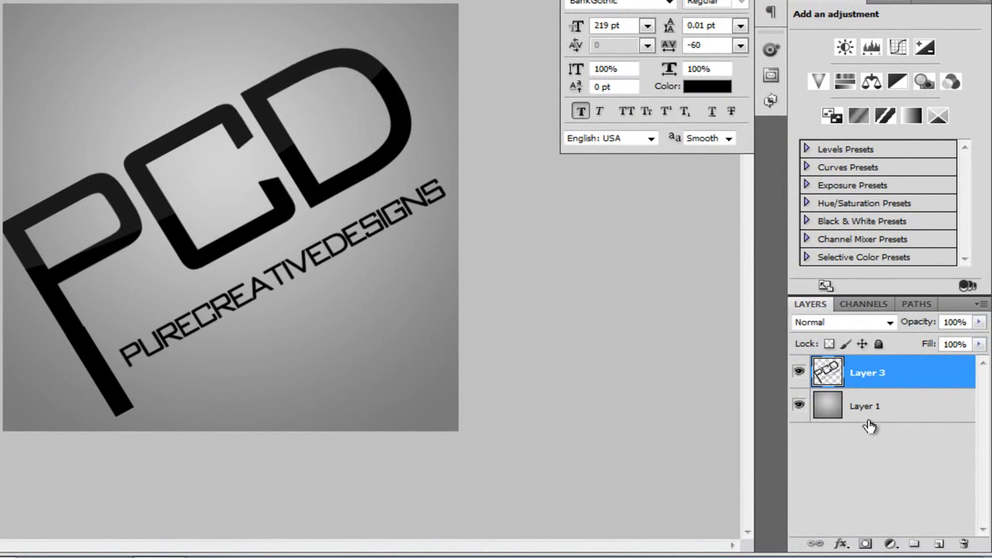
# - Load Layer 1's full canvas as a selection, align Layer 3's logo to vertical and horizontal centres, then deselect
pyautogui.keyDown('ctrl'); pyautogui.click(827, 406); pyautogui.keyUp('ctrl')
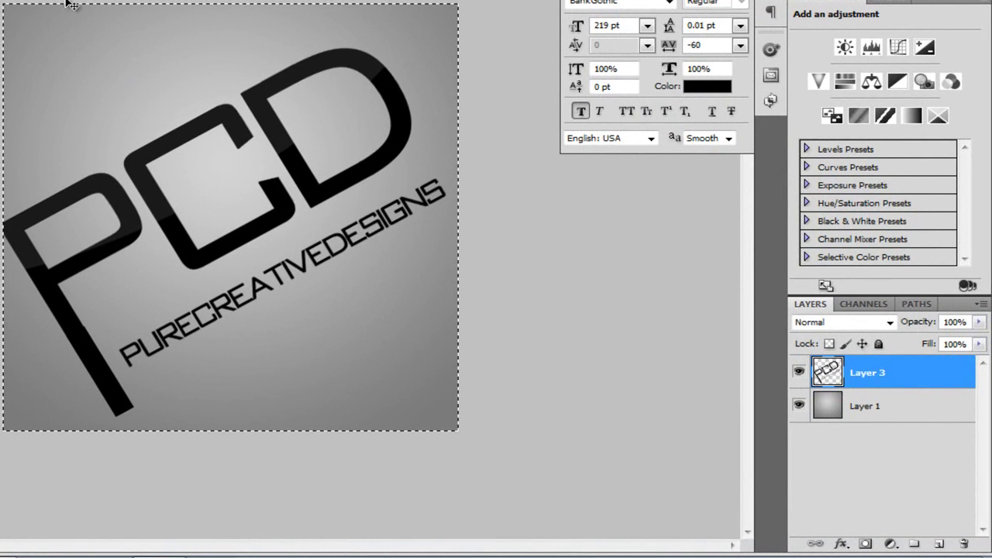
pyautogui.click(864, 407)
pyautogui.click(879, 437)
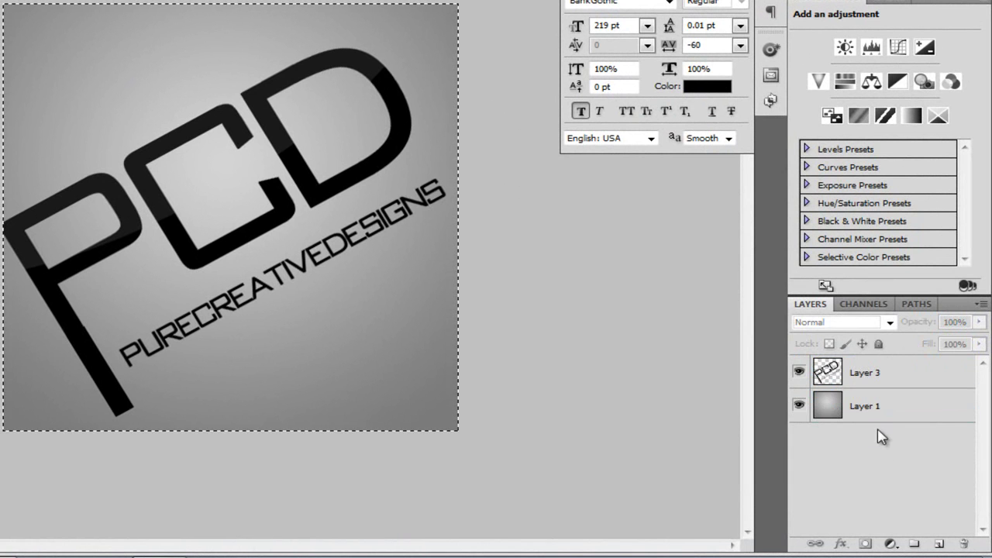
pyautogui.hotkey('ctrl', 'd')
pyautogui.click(866, 376)
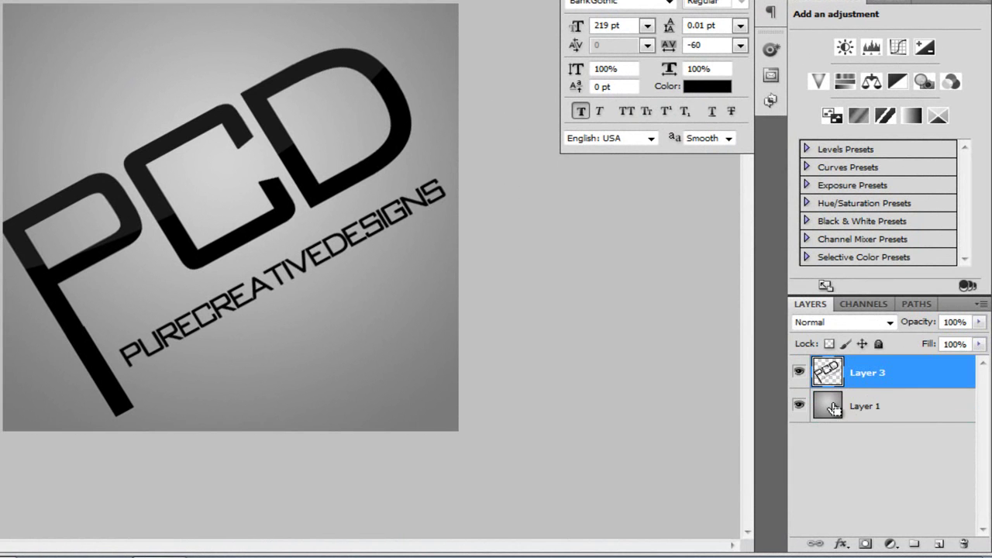
pyautogui.keyDown('ctrl'); pyautogui.click(829, 408); pyautogui.keyUp('ctrl')
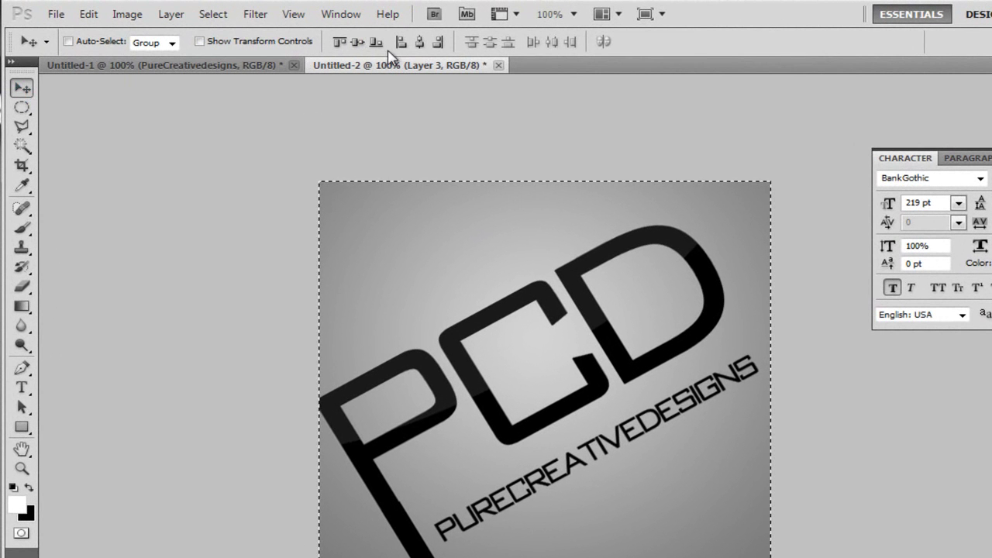
pyautogui.click(359, 43)
pyautogui.click(419, 43)
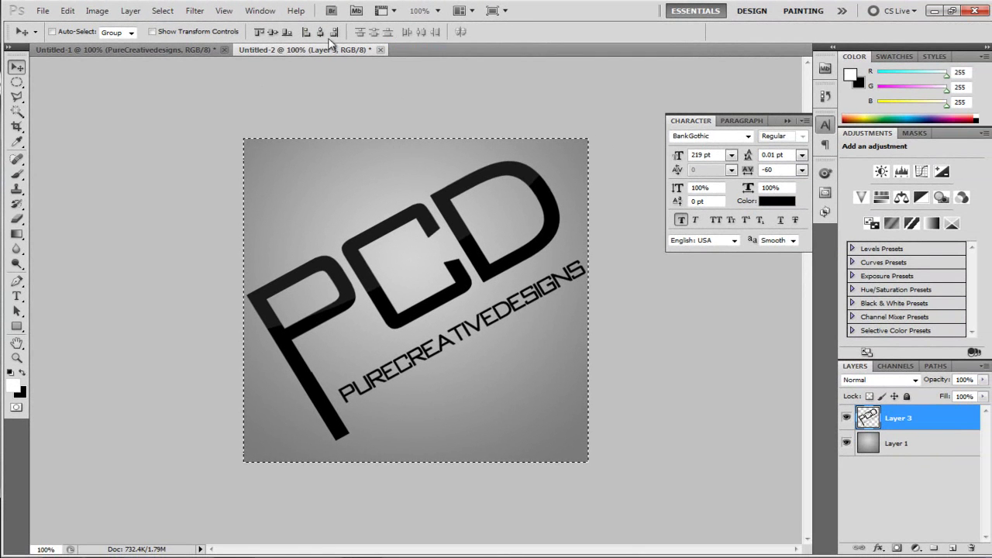
pyautogui.hotkey('ctrl', 'd')
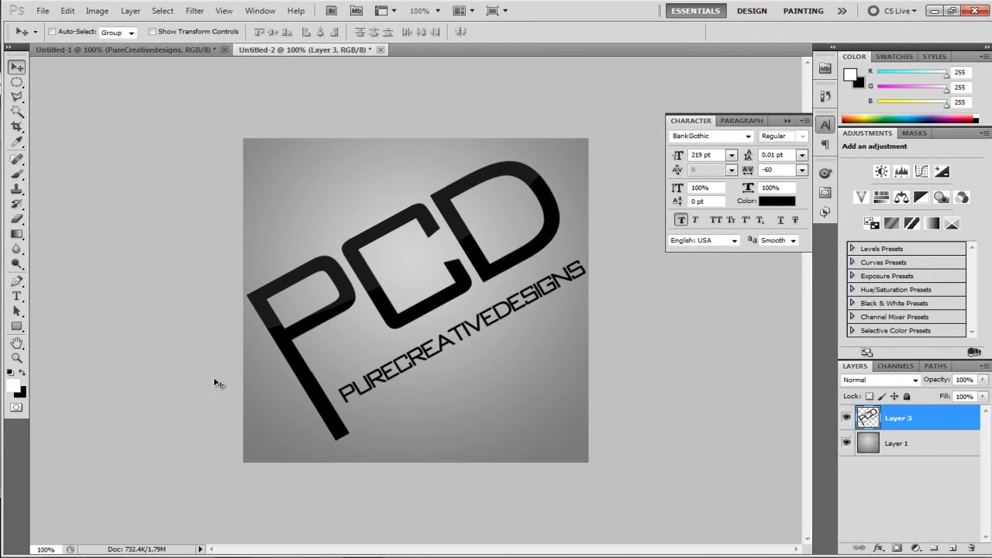